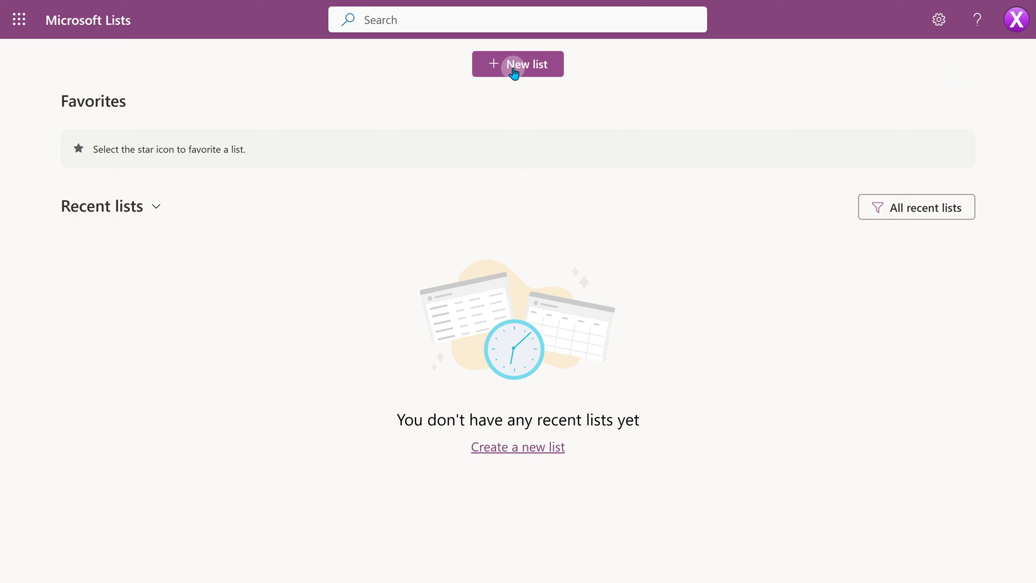
Create a blank list named Content Calendar with the calendar icon, saved to My lists
click(108, 123)
text(Content Calendar)
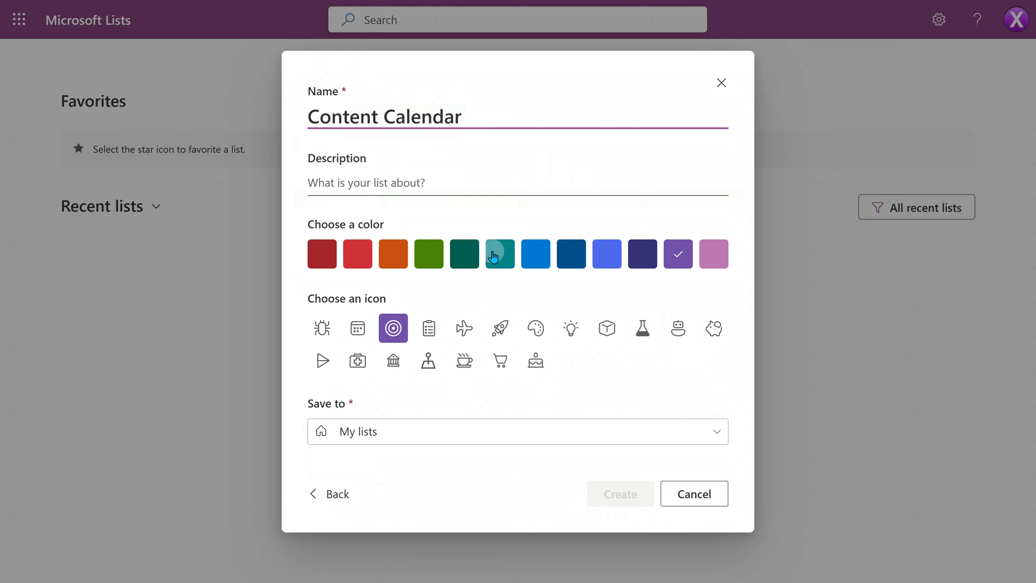
click(358, 328)
click(622, 493)
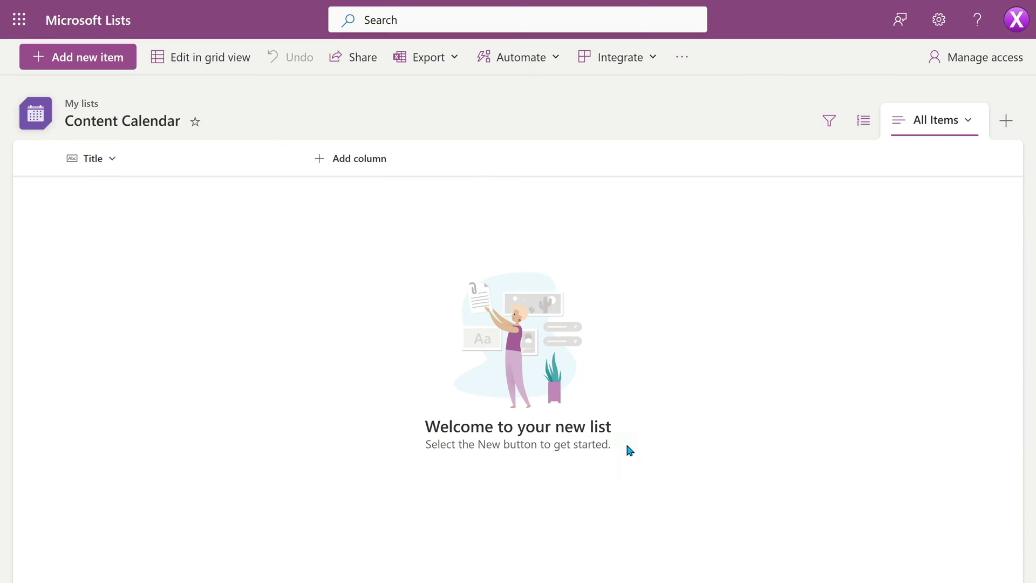
Rename the list's Title column to Content Title
click(112, 160)
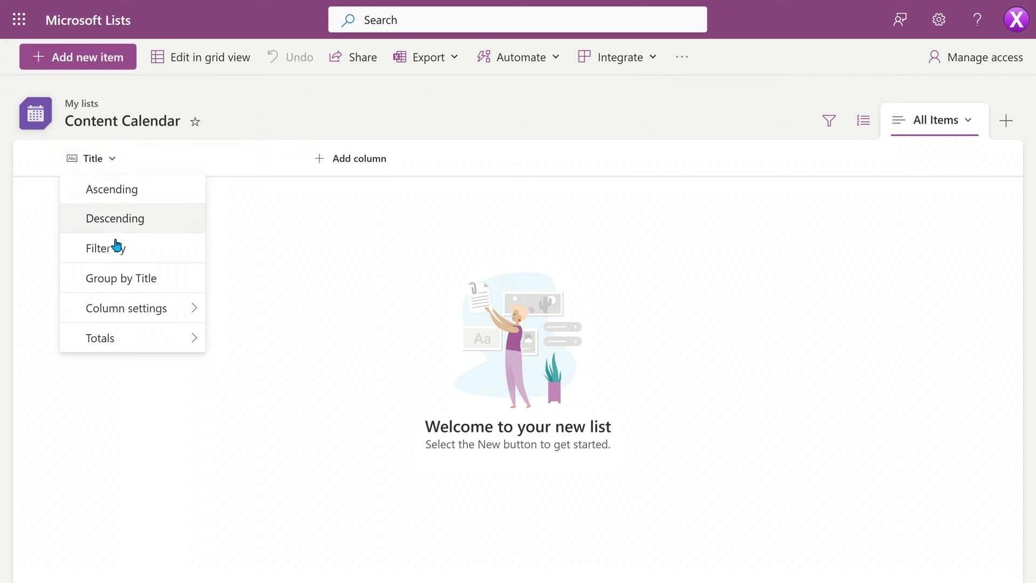
mouse_move(110, 313)
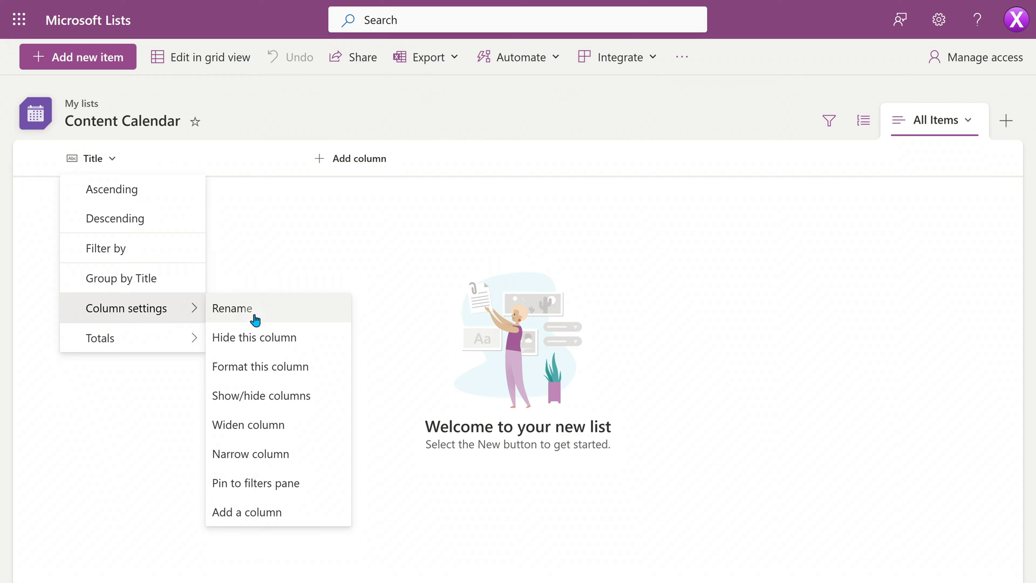
click(255, 315)
text(Content Title)
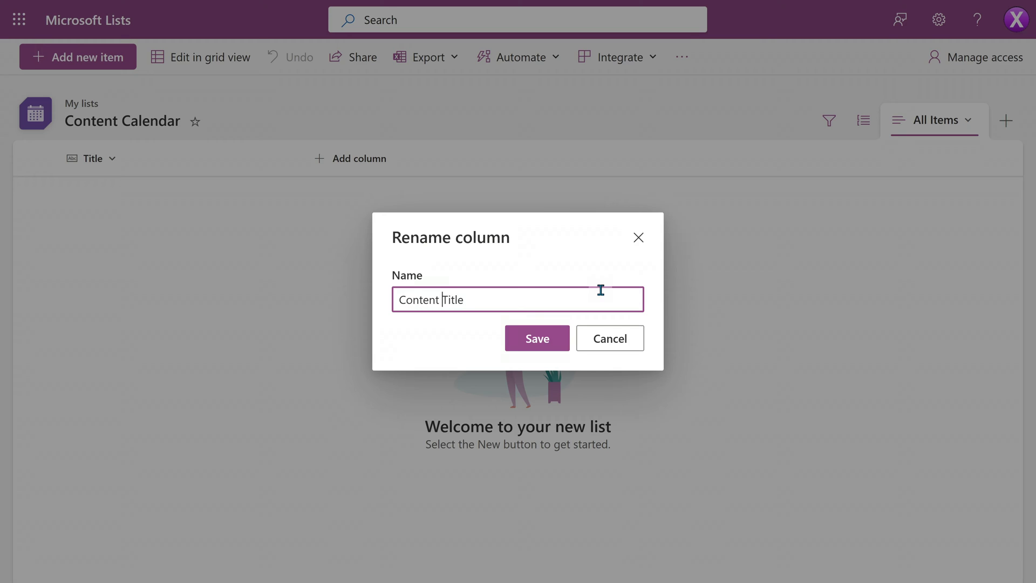
key(Return)
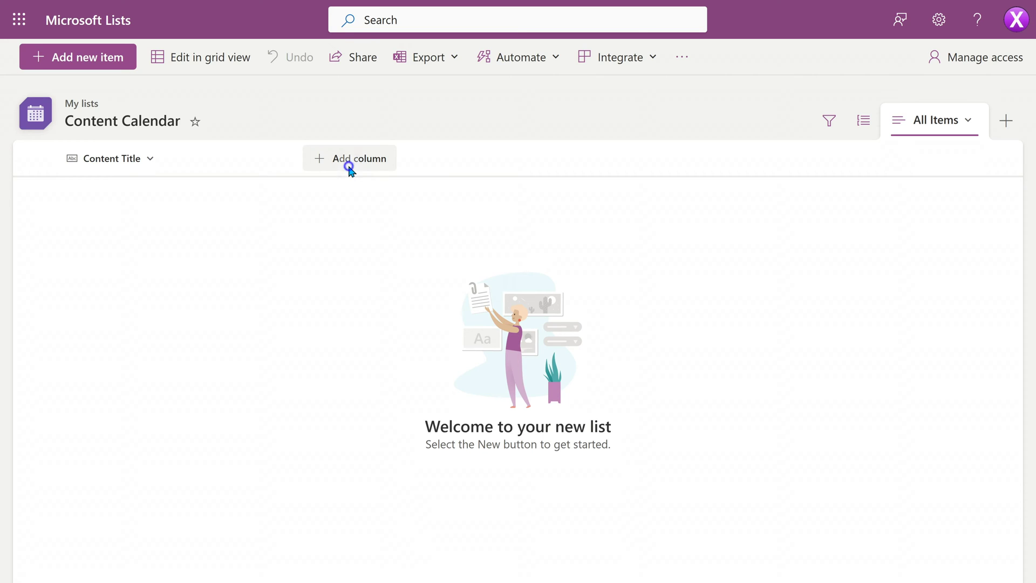
Set up a new Choice column named Category and require that it contains information
click(350, 167)
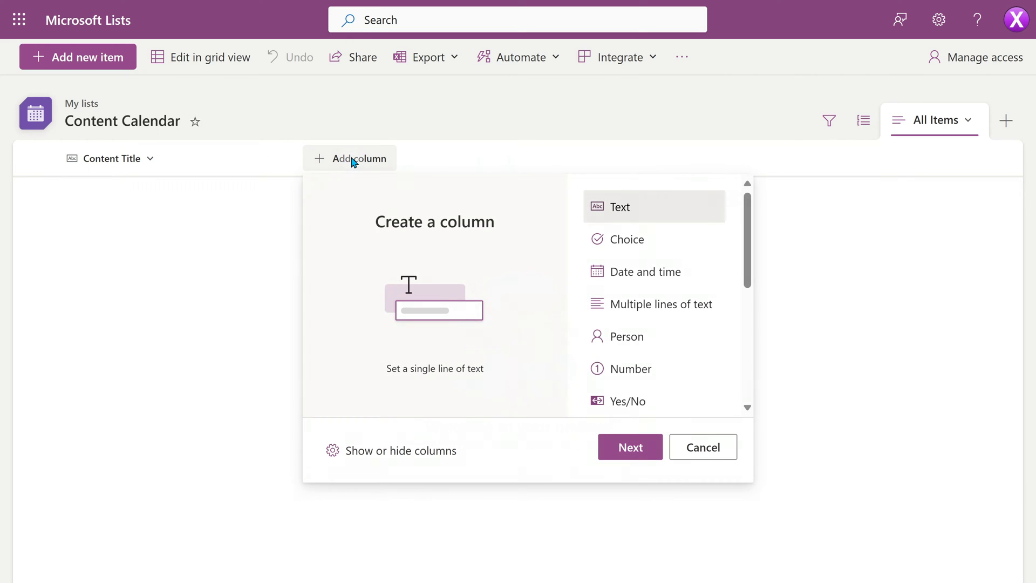
click(627, 241)
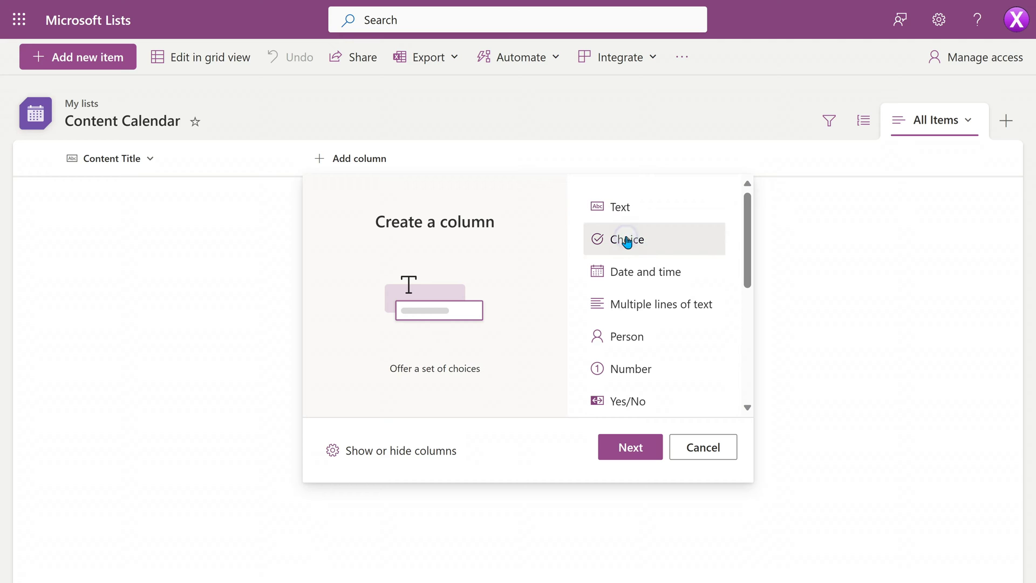
click(641, 456)
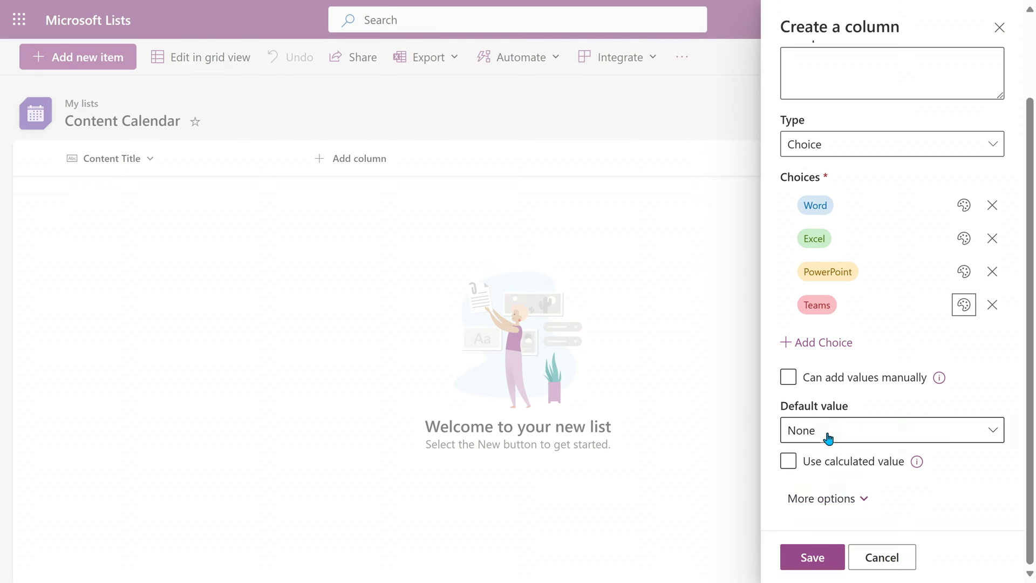
click(851, 498)
scroll(868, 491, down, 5)
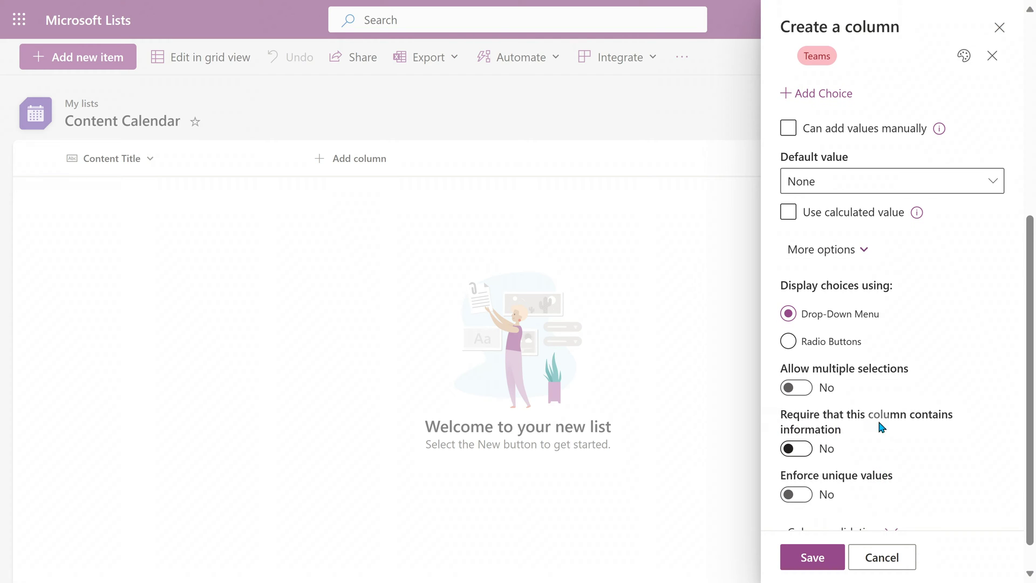
scroll(827, 451, down, 1)
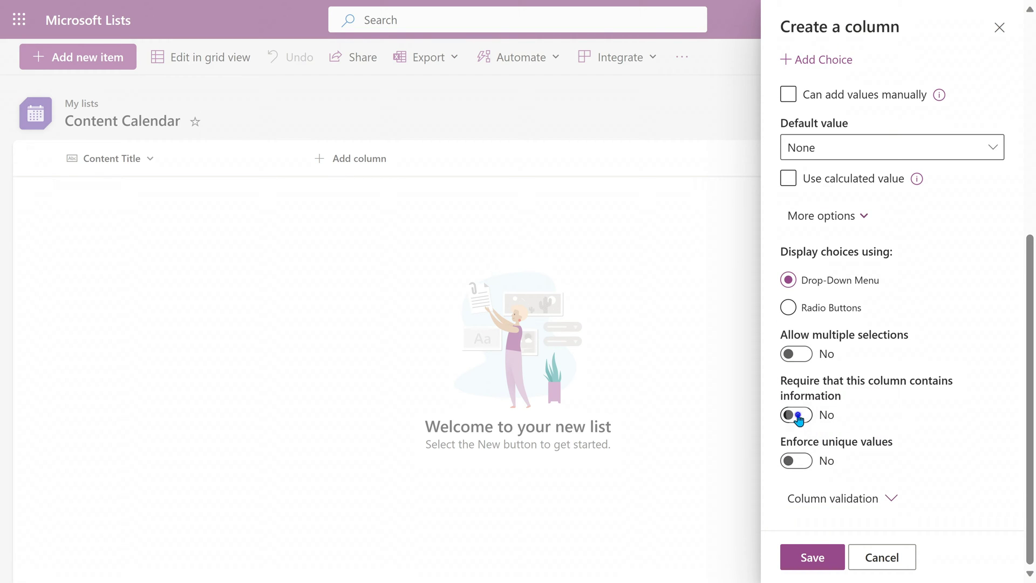
click(808, 418)
Rename the first two choices of the Category column to Word and Excel
scroll(820, 324, up, 6)
click(822, 304)
text(W)
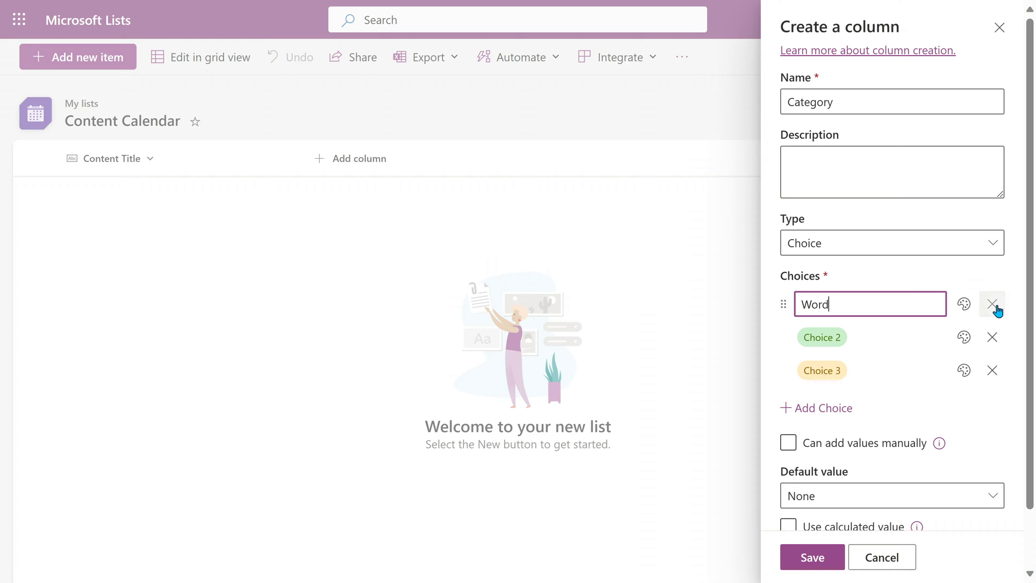
text(ord)
key(Tab)
text(Excel)
key(Tab)
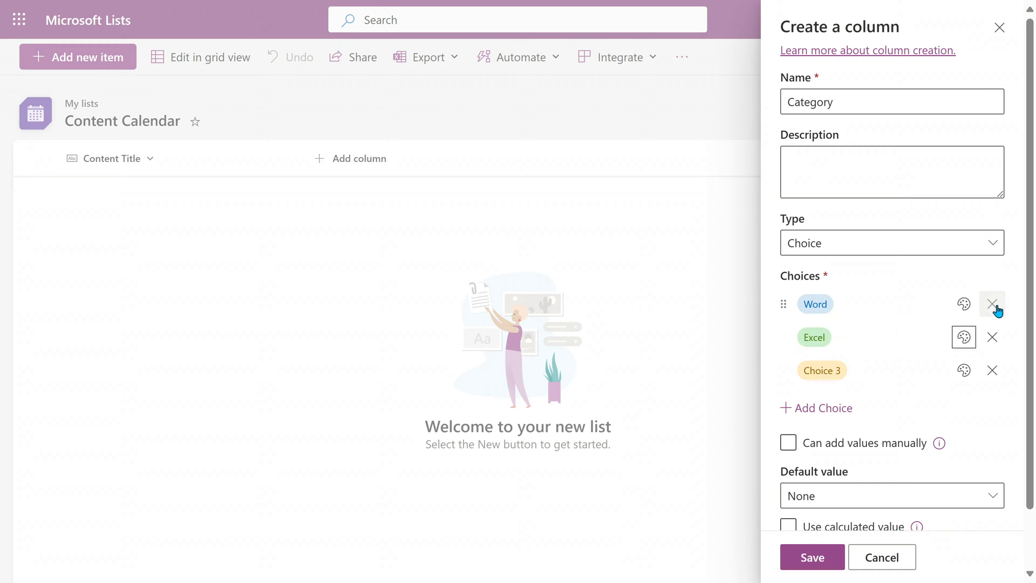
Rename the third Category choice to PowerPoint and add a fourth choice named Teams
key(Tab)
text(PowerPoint)
key(Tab)
key(Tab)
key(Tab)
key(Return)
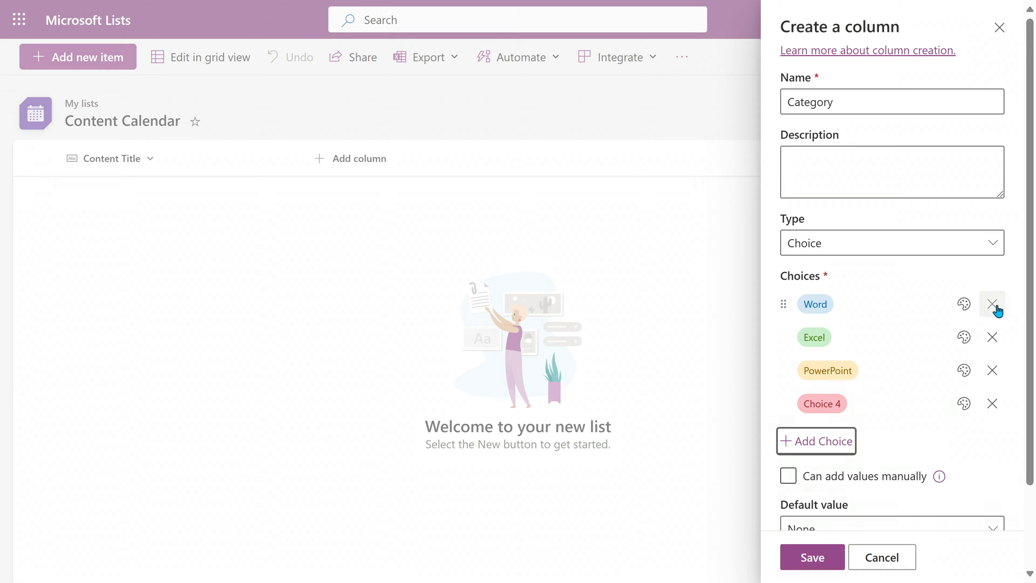
key(shift+Tab)
key(shift+Tab)
key(shift+Tab)
text(Teams)
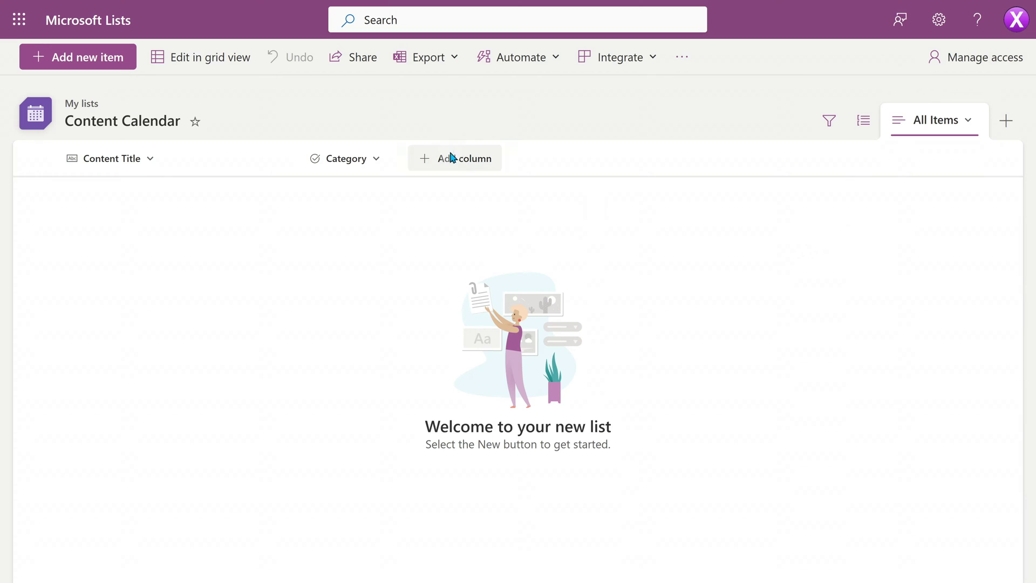
Start another Choice column and name it Destination
click(452, 158)
click(728, 236)
click(730, 446)
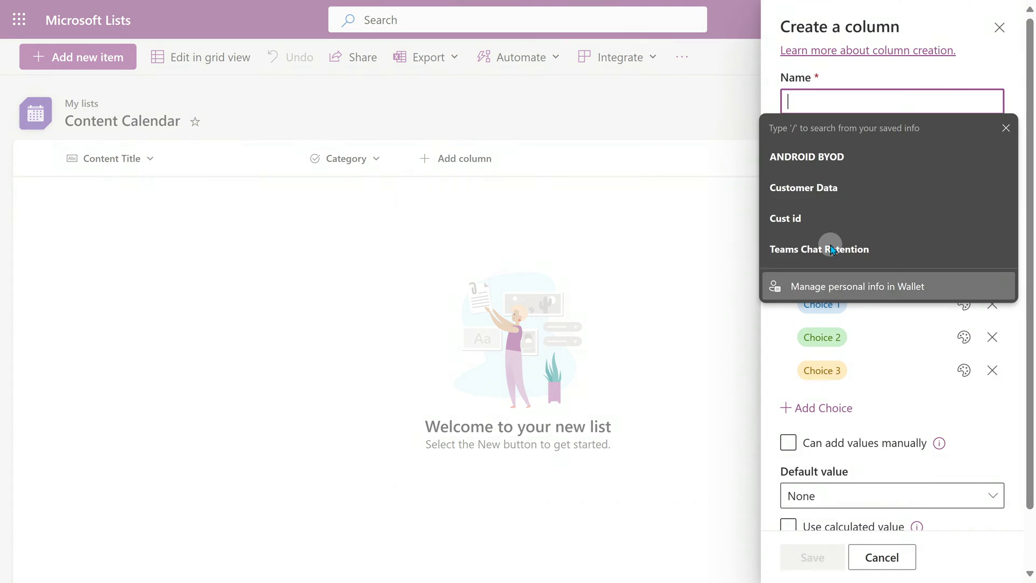
click(849, 104)
text(Destination)
Set the Destination column's three choices to LinkedIn, Youtube and Instagram
click(821, 304)
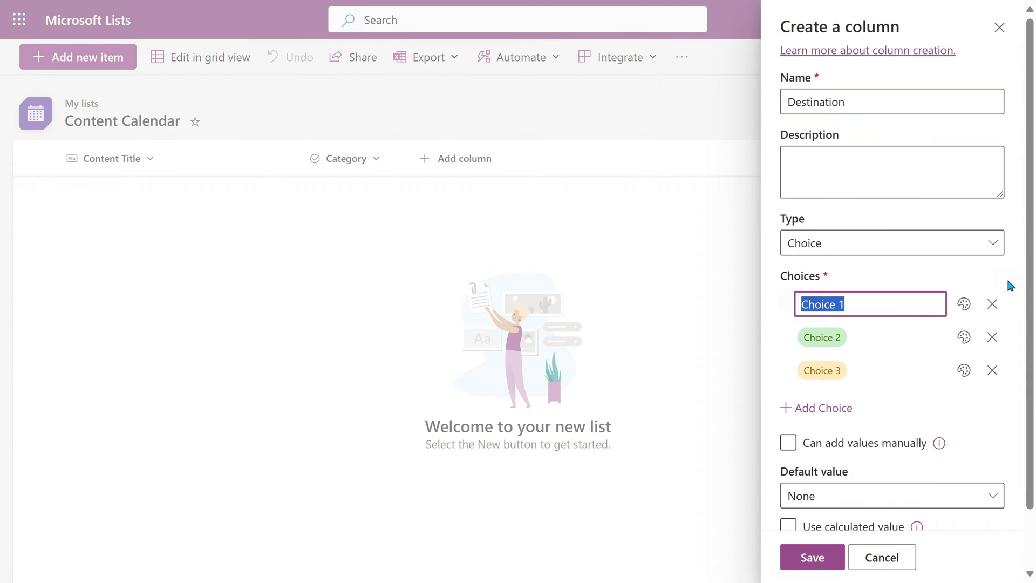
text(LinkedIn)
click(849, 345)
text(You)
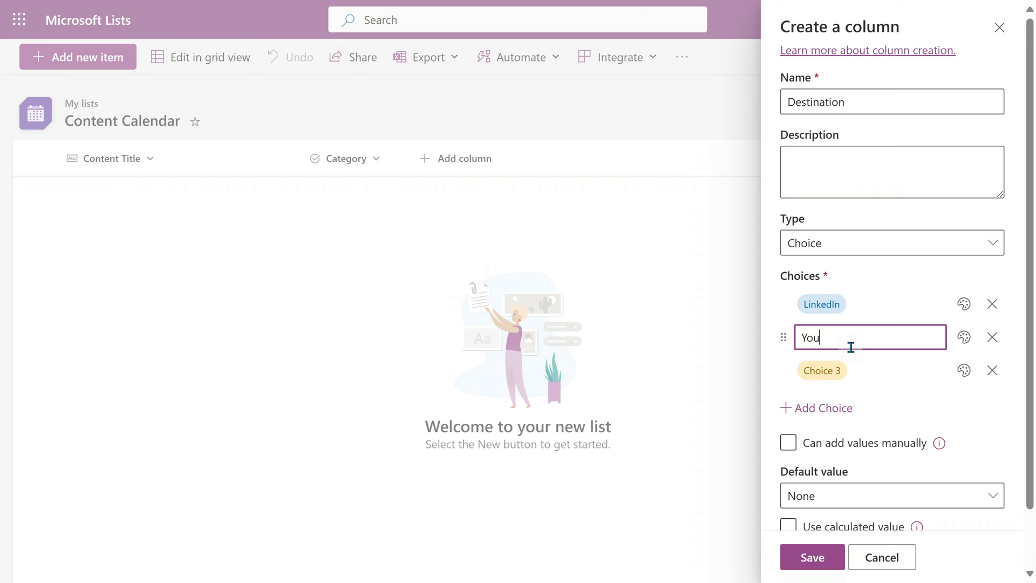
text(tube)
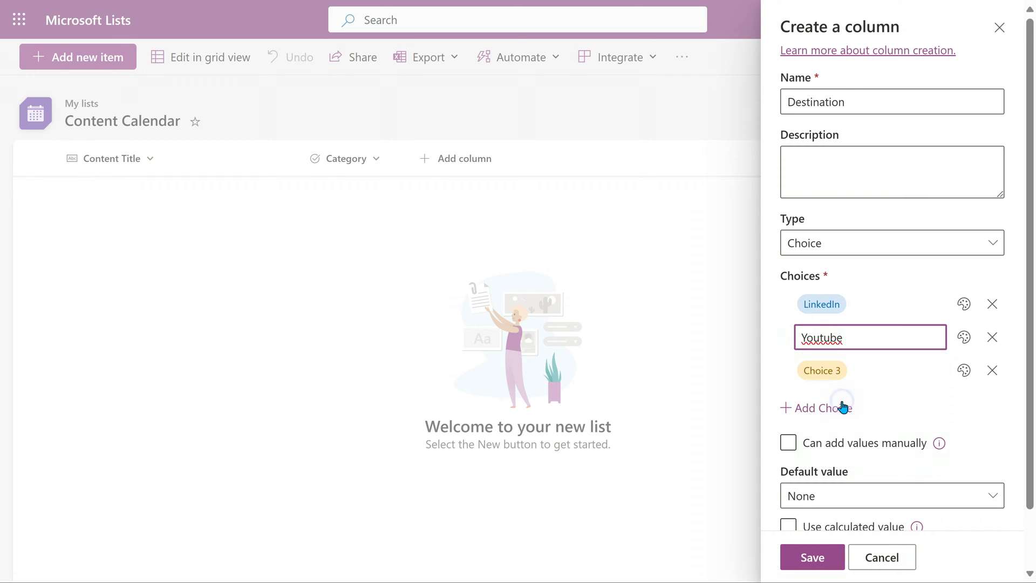
click(905, 372)
text(Inst)
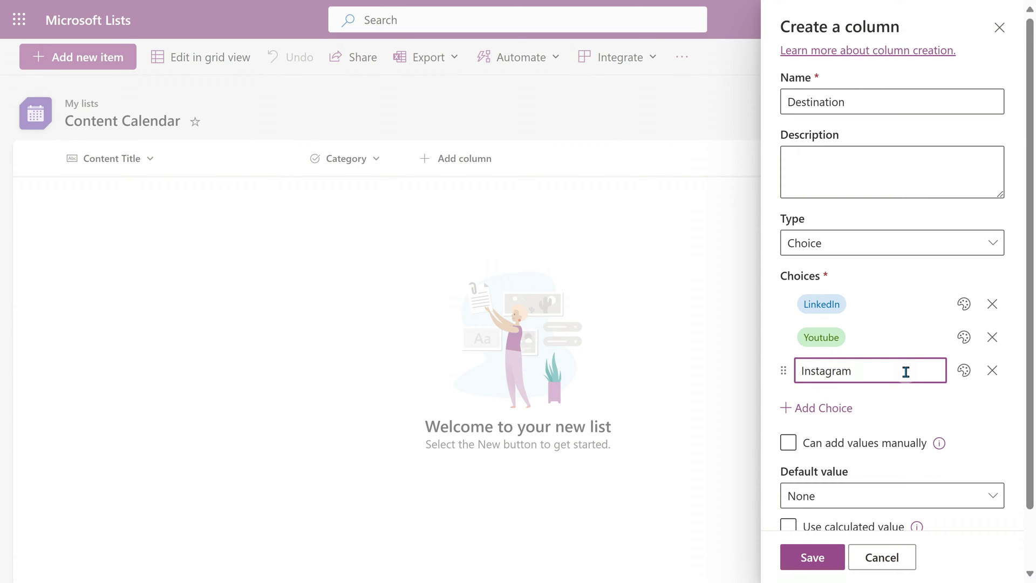
text(agram)
key(Tab)
Allow multiple selections in the Destination column, require that it contains information, and save it
scroll(911, 407, down, 1)
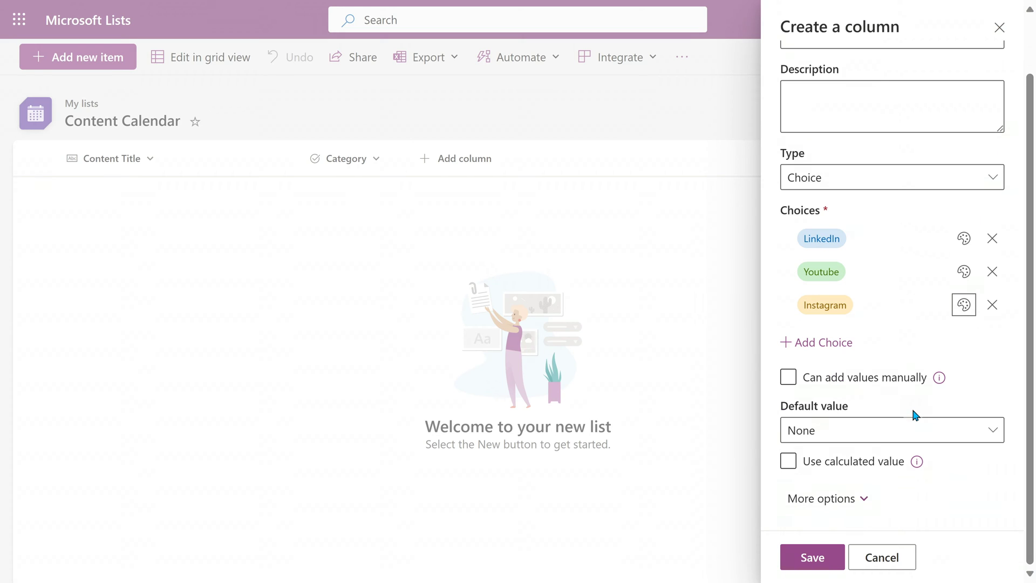
click(835, 502)
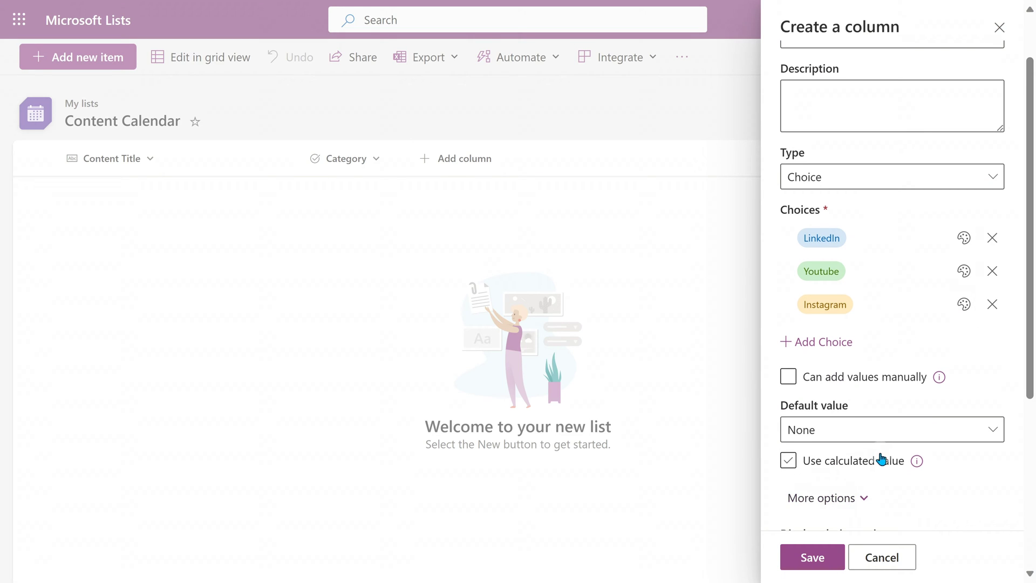
scroll(881, 448, down, 4)
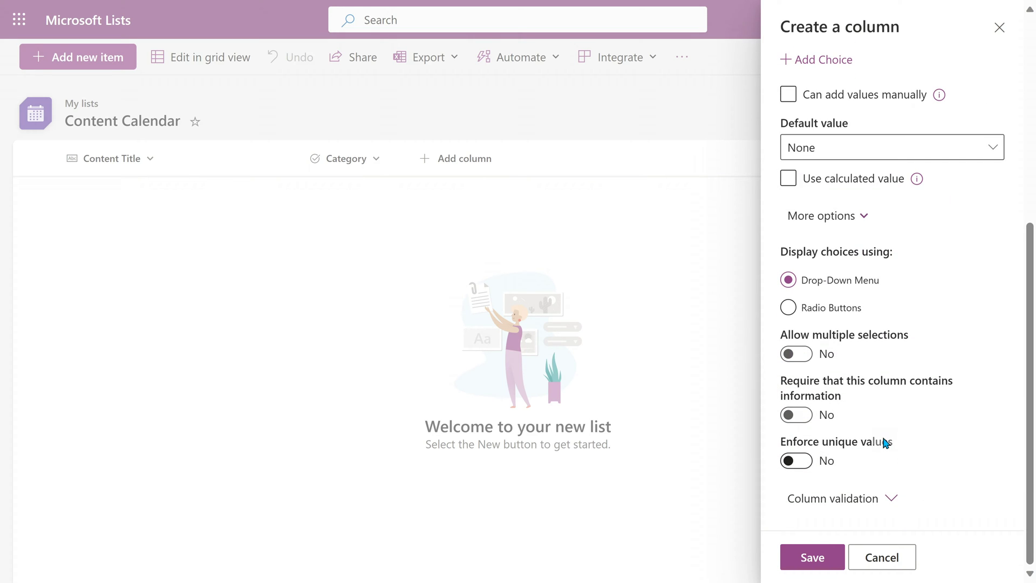
click(793, 353)
click(806, 459)
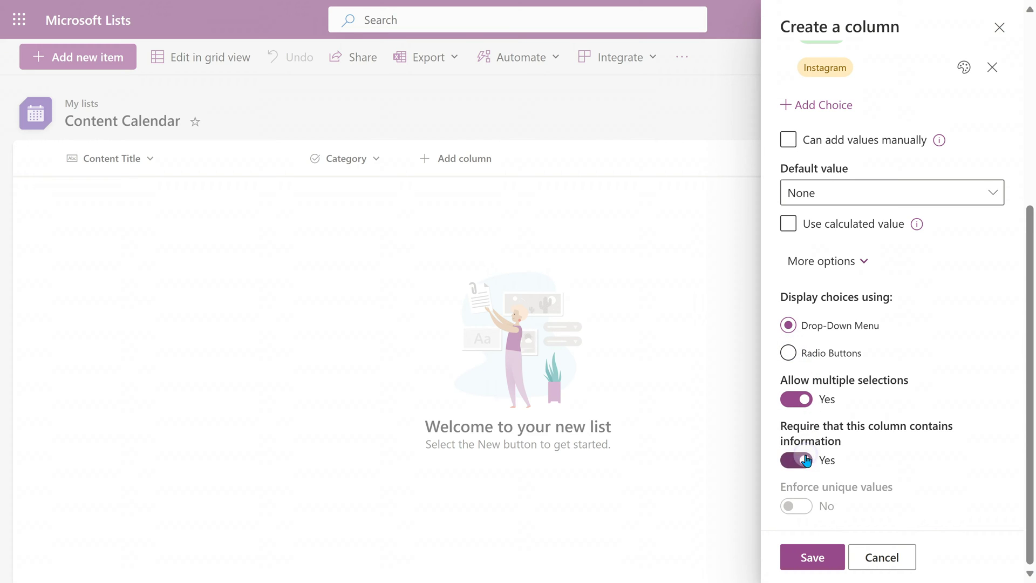
click(812, 556)
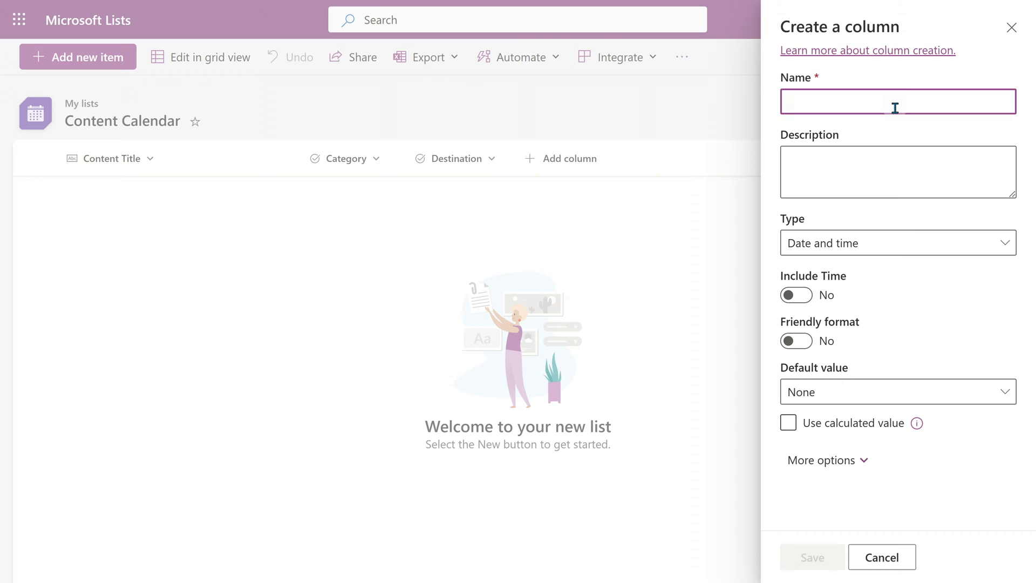
Name the new column Deadline, keep its type as Date and time, and include the time
text(D)
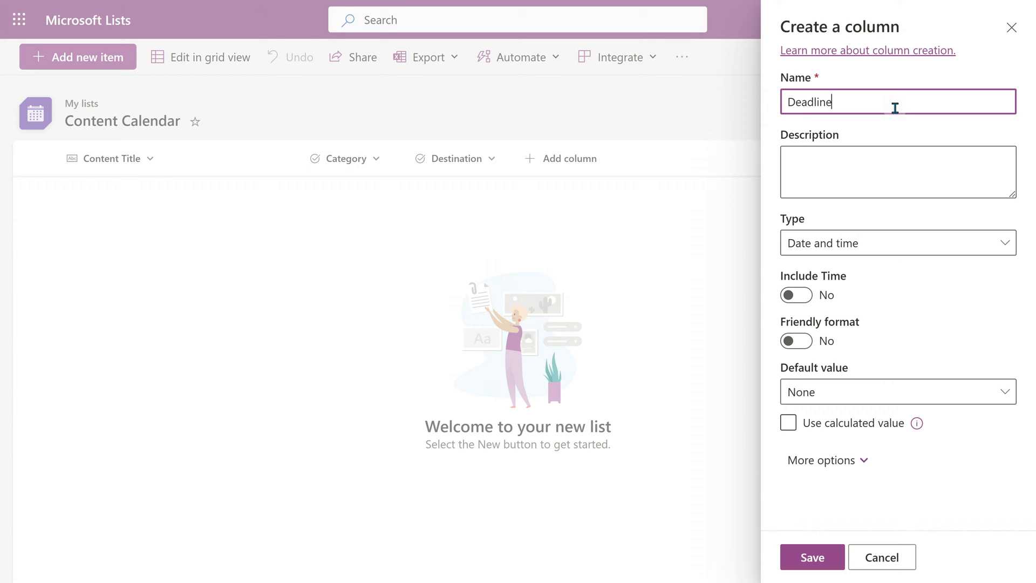
text(eadline)
click(873, 243)
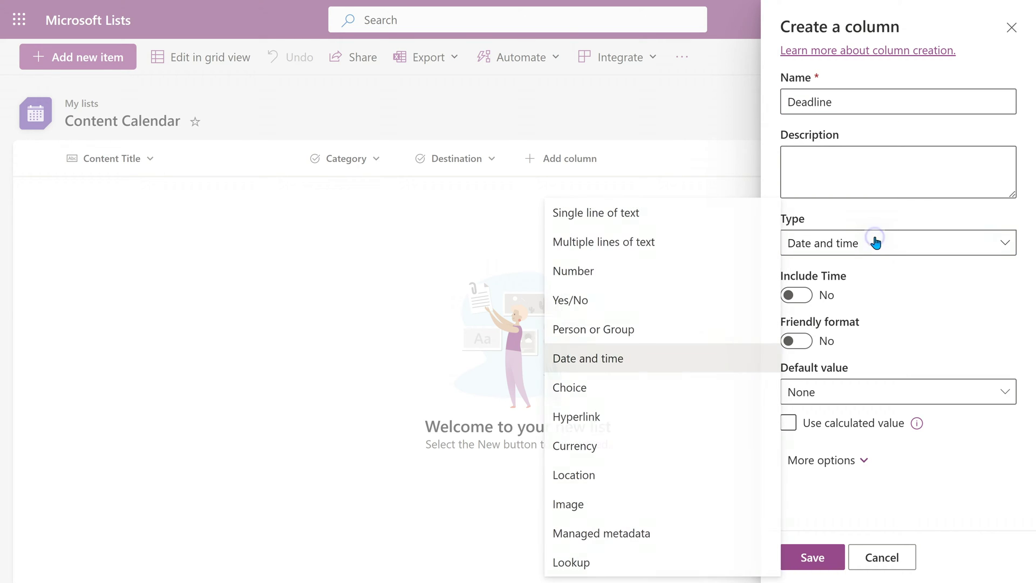
click(659, 366)
click(796, 295)
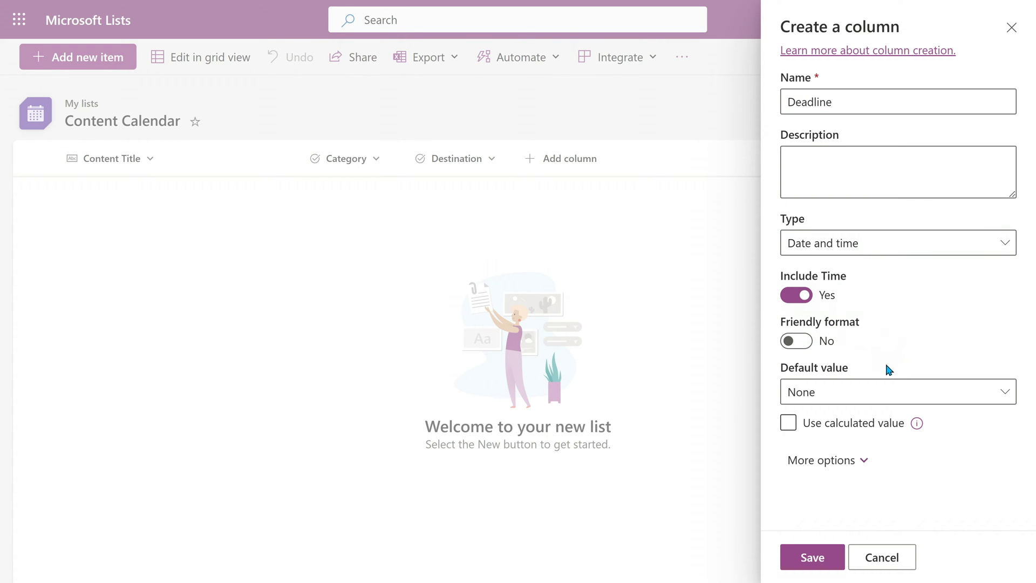
Require that the Deadline column contains information and save it
click(825, 464)
click(889, 425)
scroll(889, 427, down, 2)
click(797, 414)
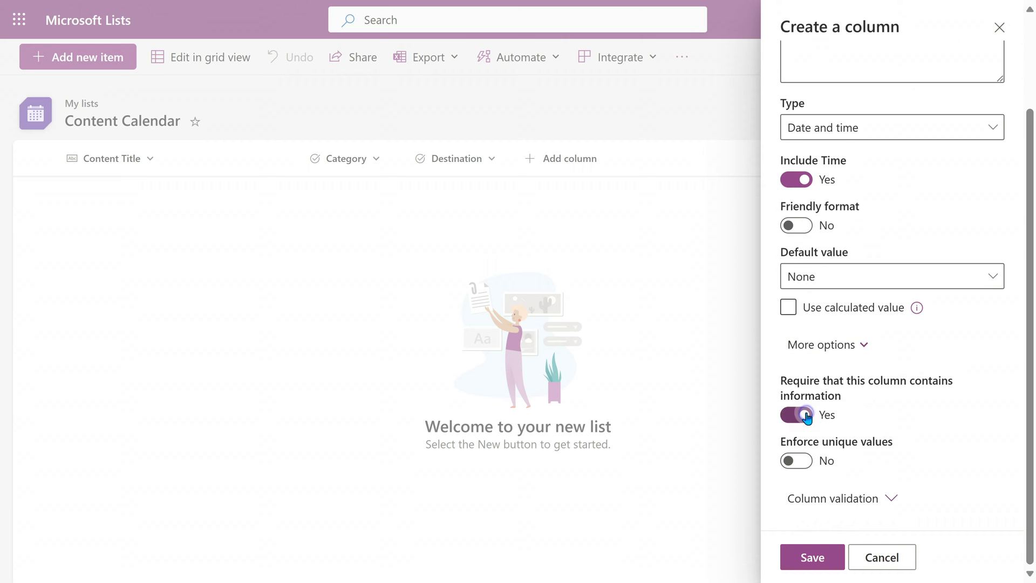
click(827, 558)
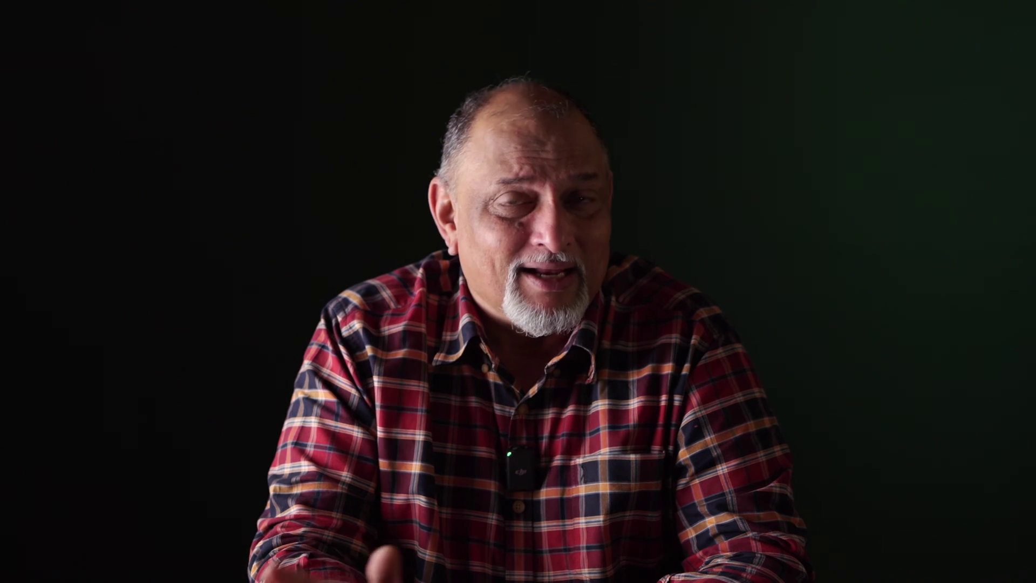
Add a Person column named Person responsible to the list and save it
click(759, 160)
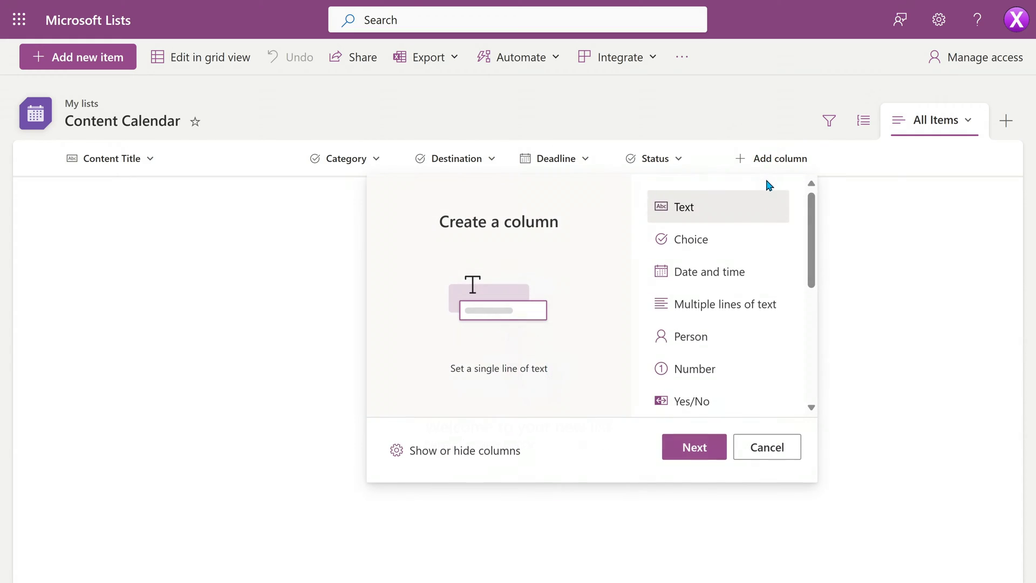
double_click(706, 342)
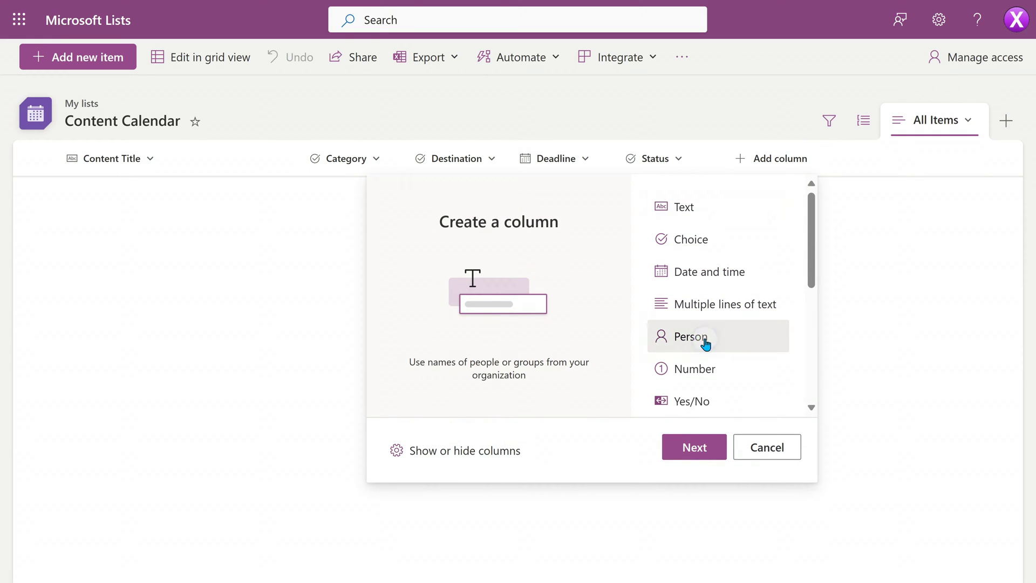
text(P)
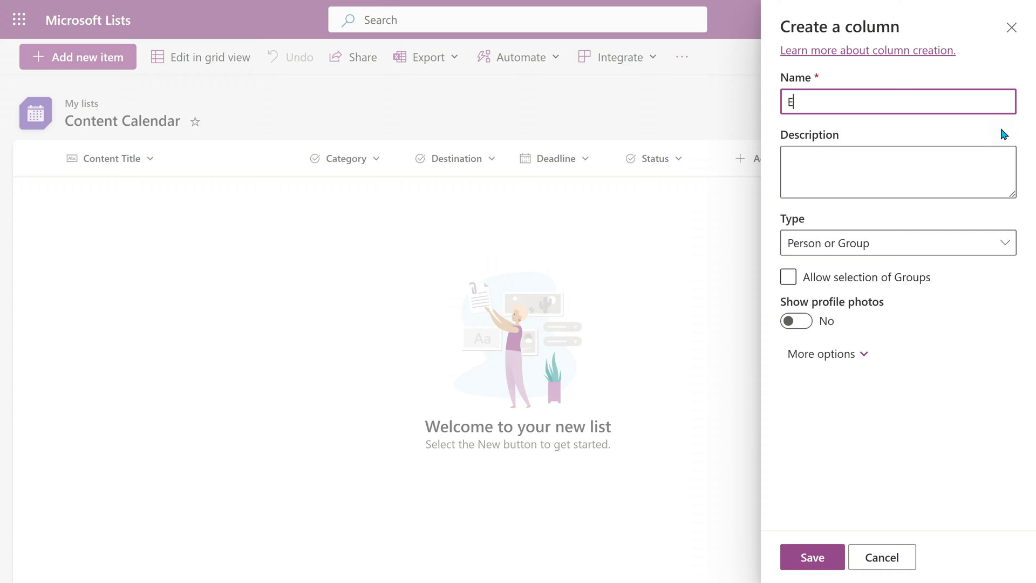
key(BackSpace)
text(Person responsible)
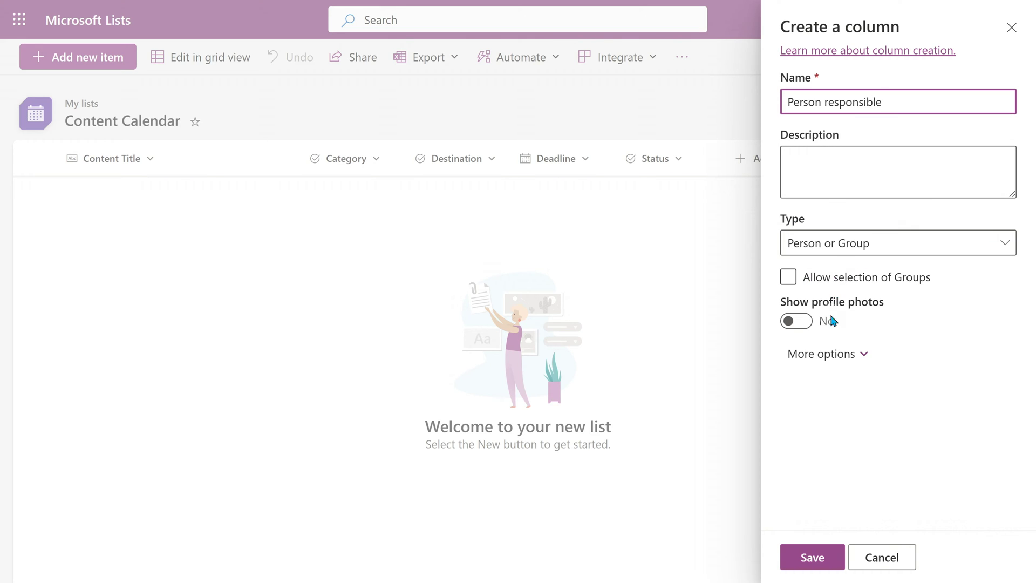
click(863, 359)
click(830, 567)
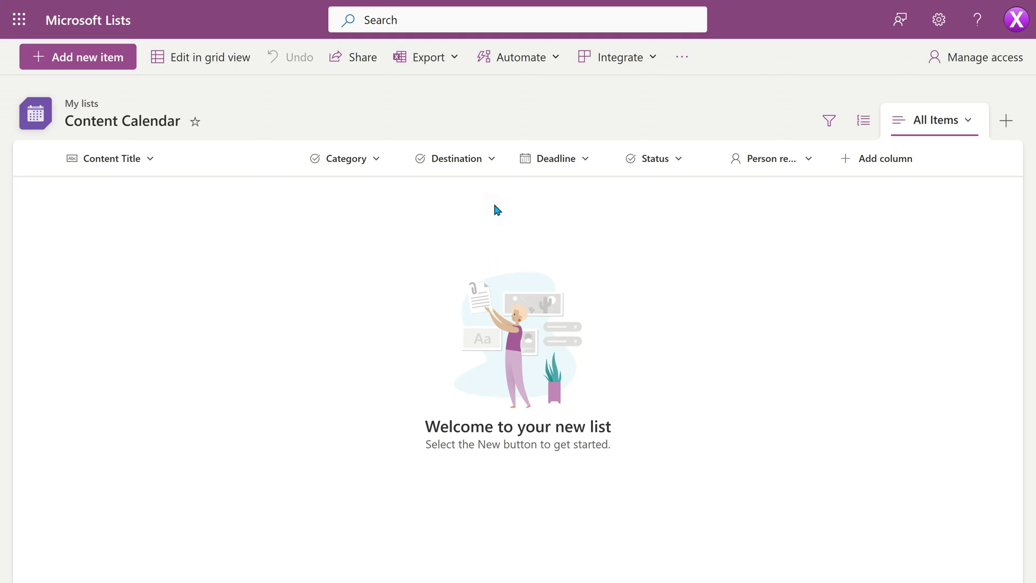
Add a new item titled VLOOKUP vs XLOOKUP with category Excel and destinations Youtube, LinkedIn and Instagram
click(75, 56)
text(VLOOKUP vs XLOOKUP)
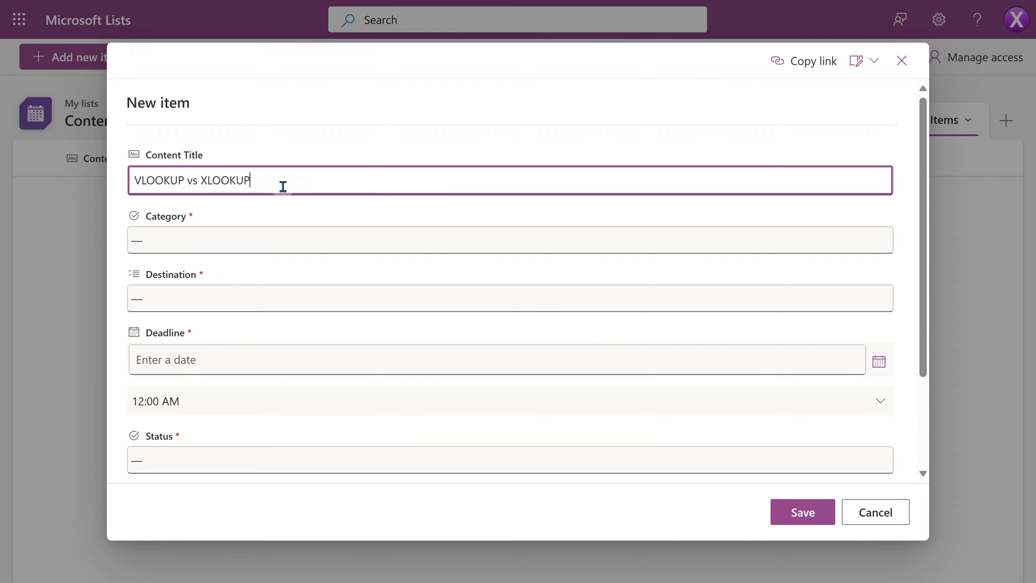
click(378, 240)
click(162, 280)
click(378, 297)
click(203, 377)
click(162, 340)
click(166, 404)
Set the new item's deadline to December 5, 2023 at 9:00 PM and its status to Not started
click(248, 358)
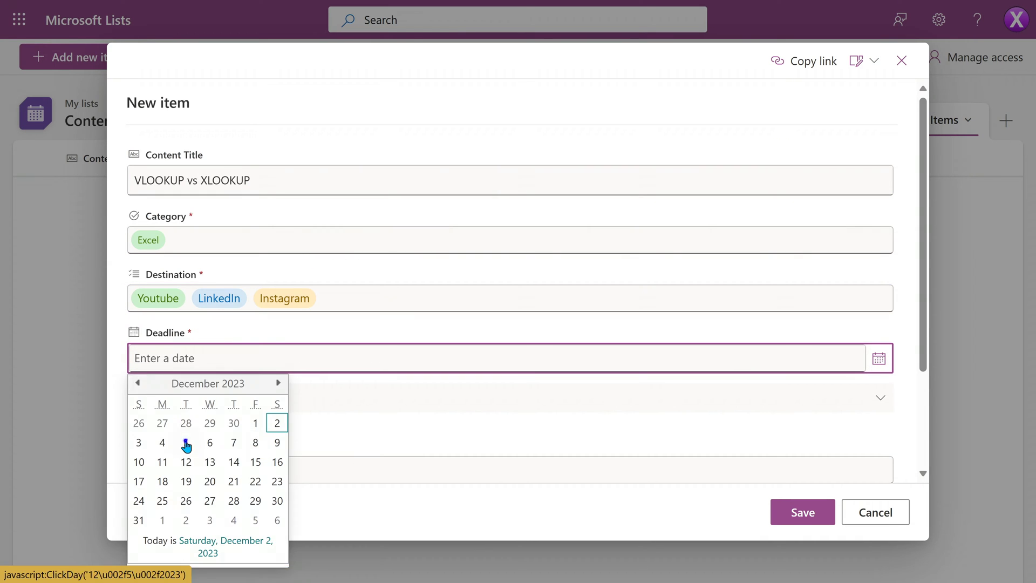
click(186, 442)
click(162, 400)
text(9:00 PM)
click(378, 459)
click(216, 329)
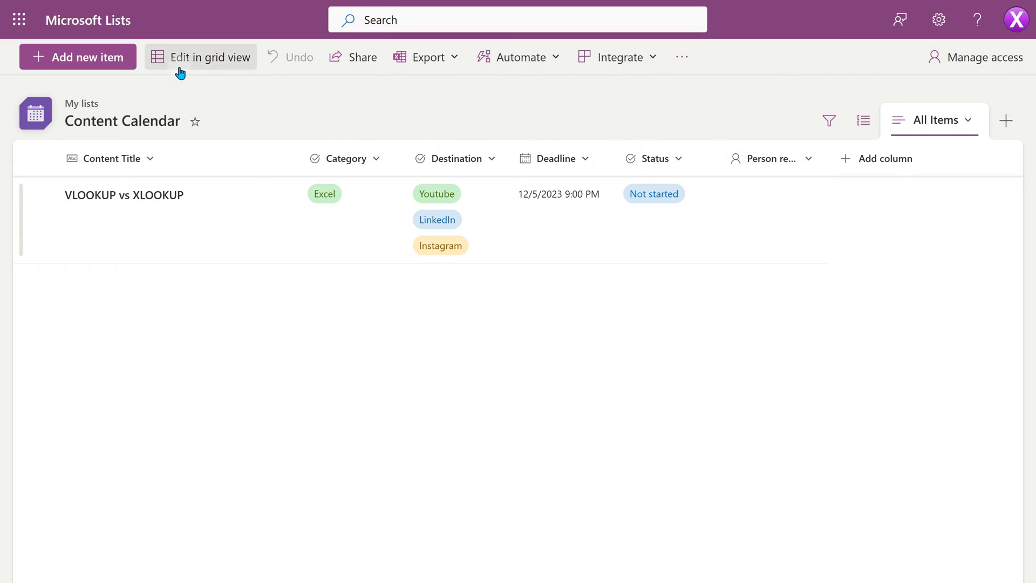
In grid view, add an item titled Teams Premium - Pros and Cons with category Teams
click(179, 73)
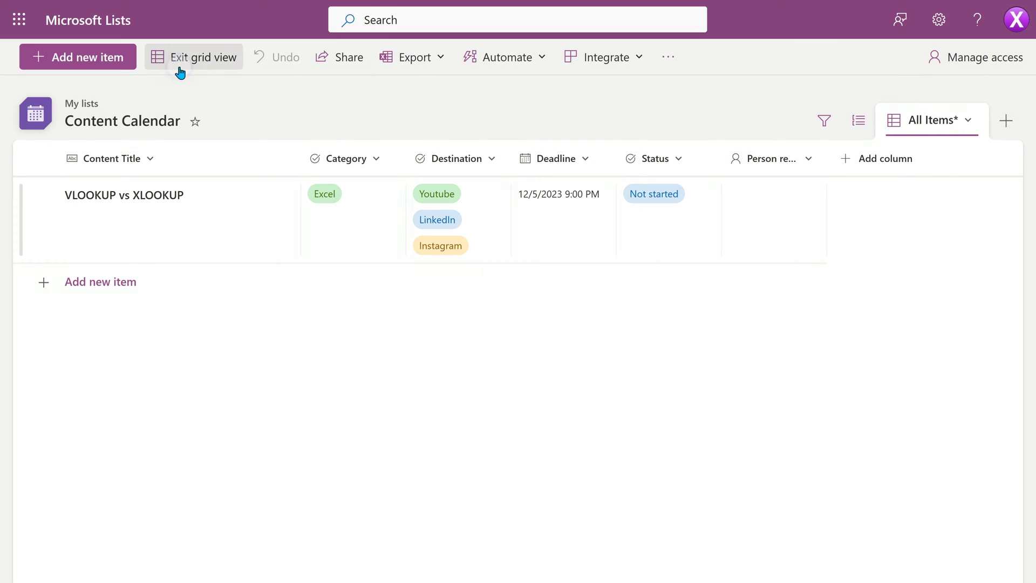
click(151, 272)
click(295, 299)
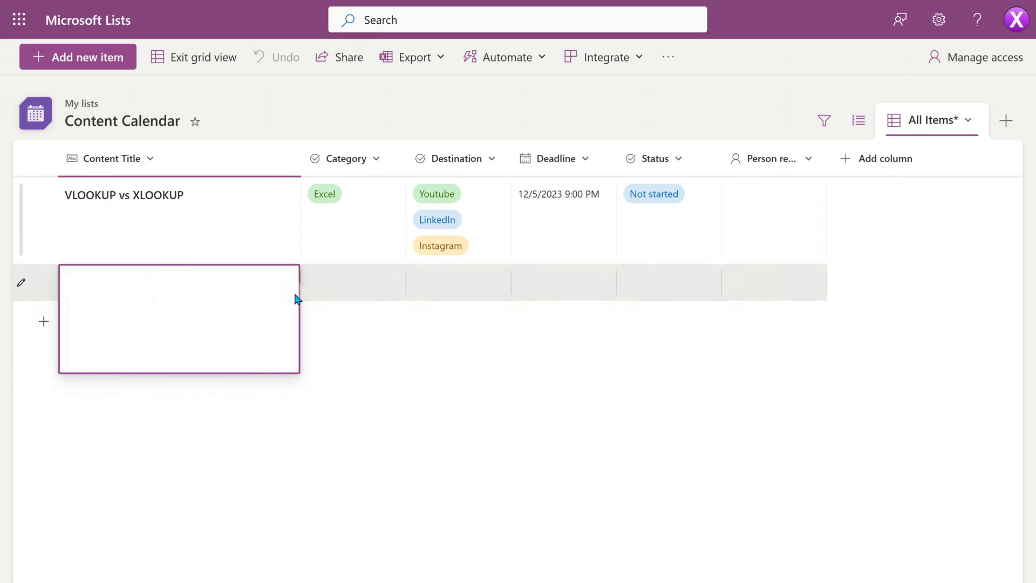
text(Teams Premium - Pros and Cons)
key(Tab)
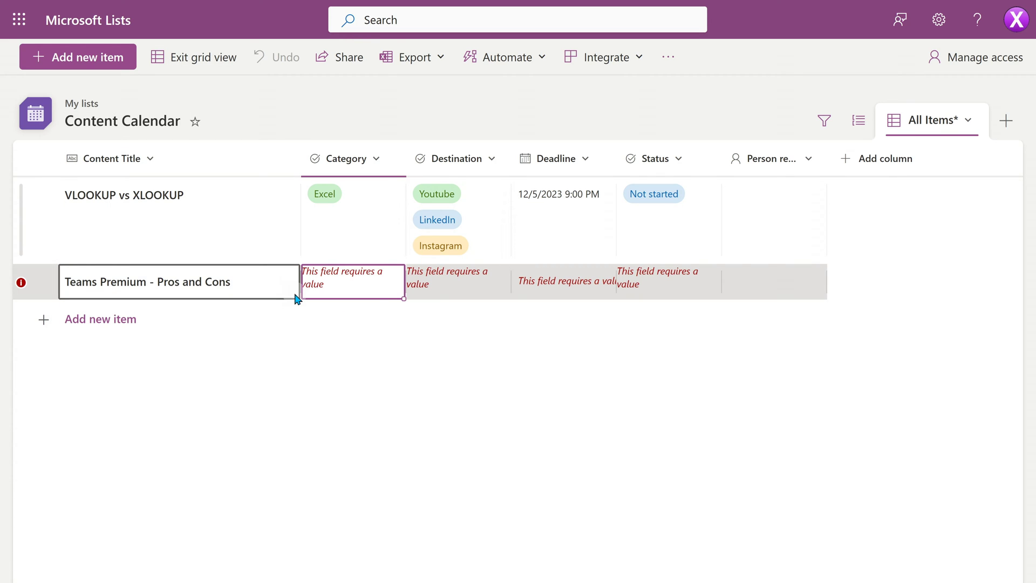
text(Te)
key(Return)
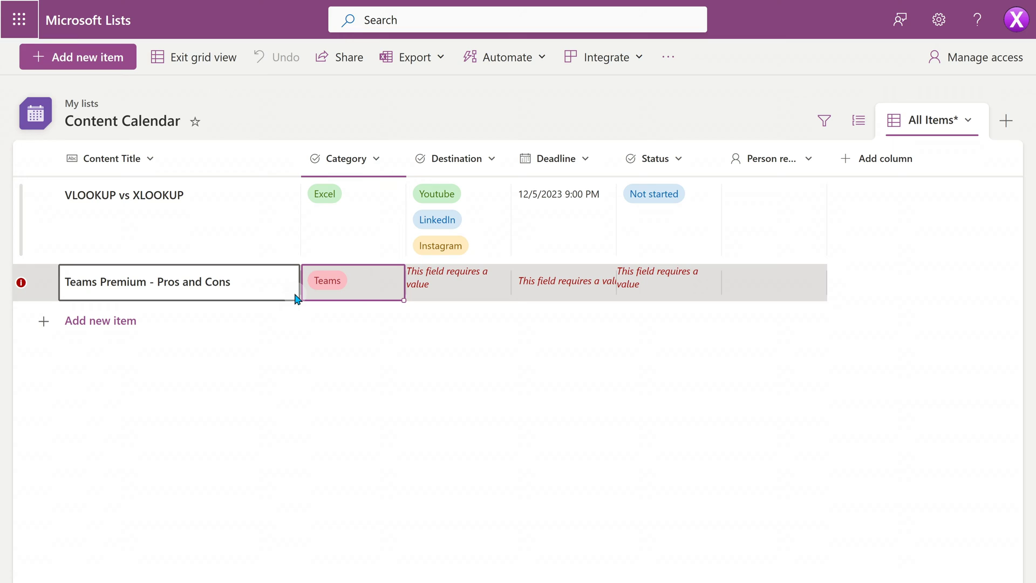
Fill in the Teams Premium item's deadline, set its status to Not started, and enter the person responsible
key(Tab)
click(575, 282)
click(728, 363)
click(677, 277)
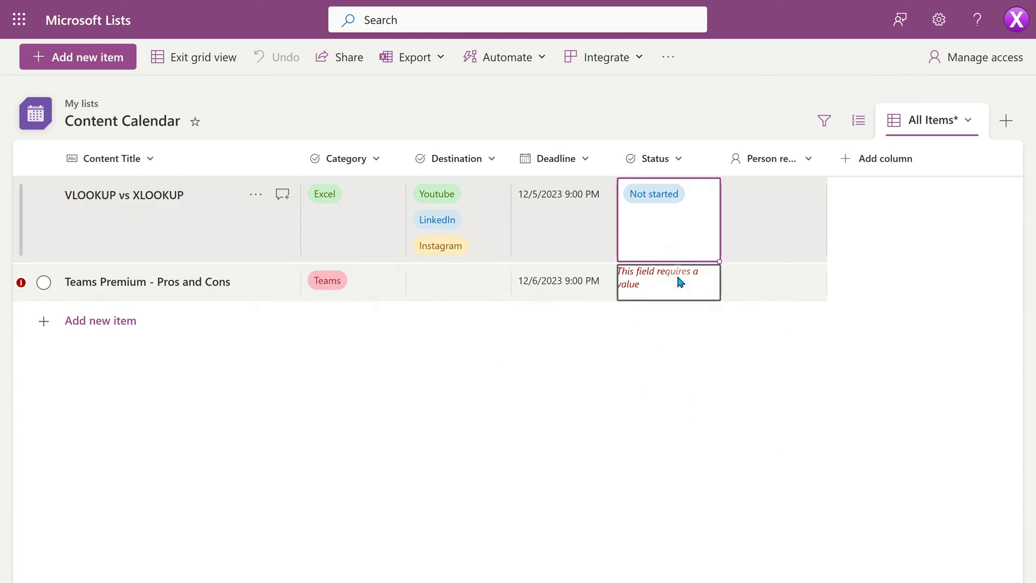
click(671, 323)
click(767, 276)
text(asst)
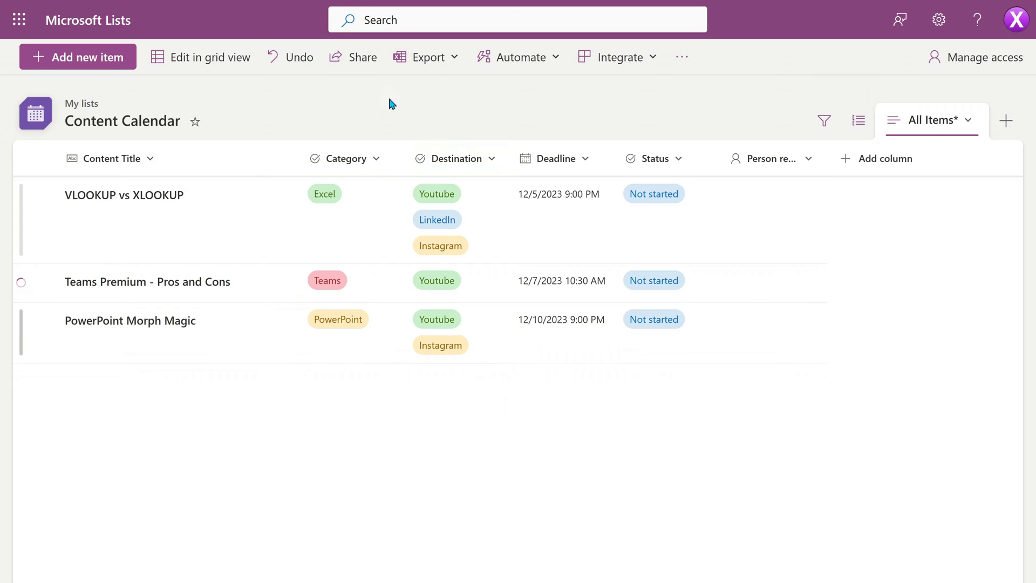
Address a share of the Content Calendar list to a contact and apply the Can edit items permission
click(354, 57)
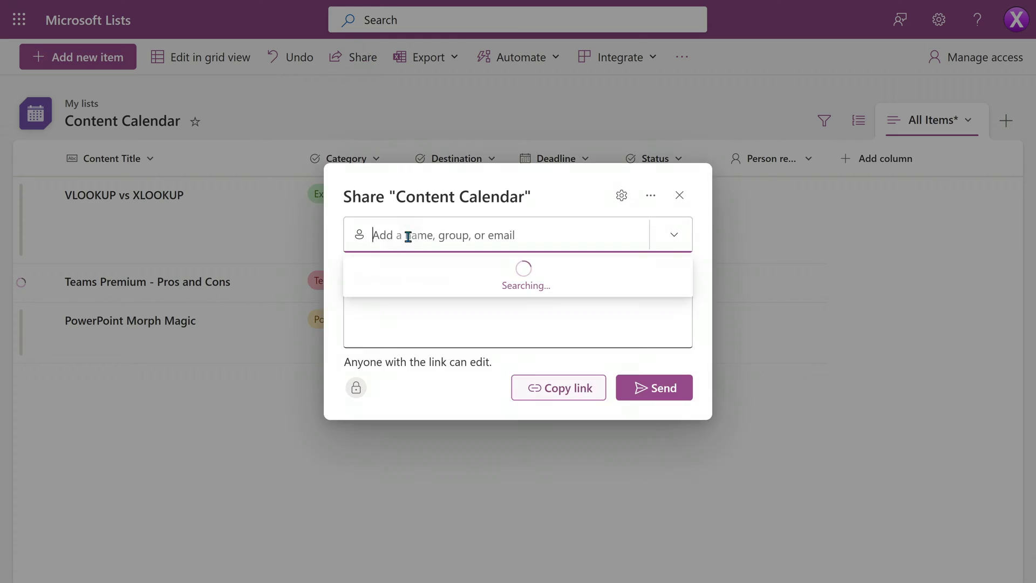
click(429, 280)
click(620, 178)
click(458, 372)
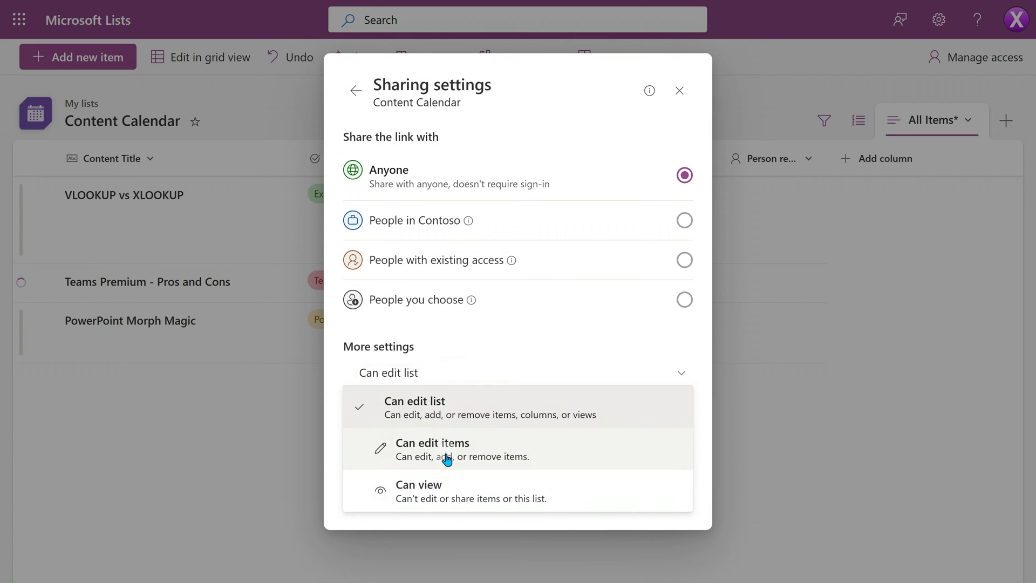
click(446, 456)
click(577, 477)
Send the sharing invitation, then switch to Outlook and open the Content Calendar list from the received email
click(654, 397)
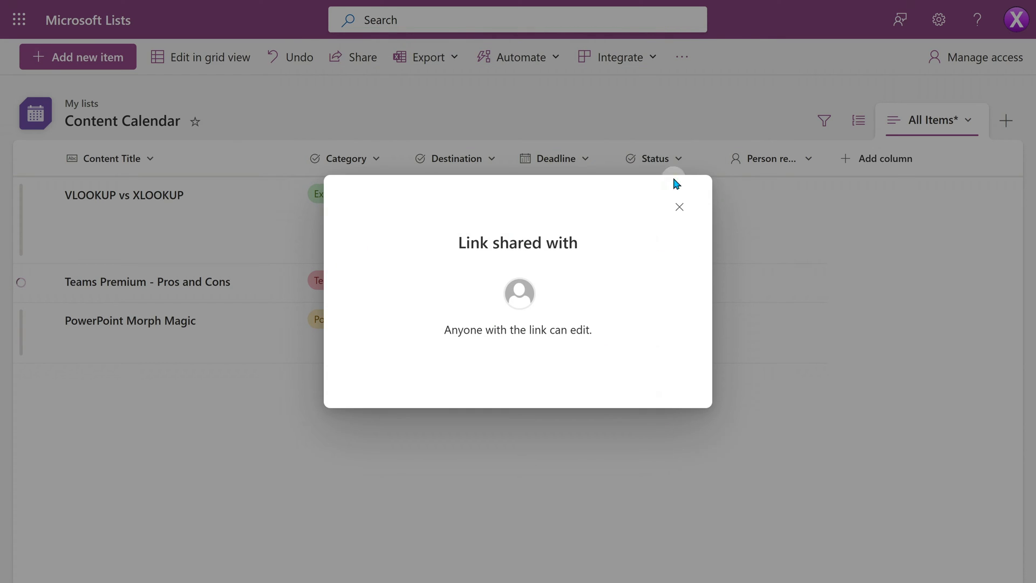
click(677, 205)
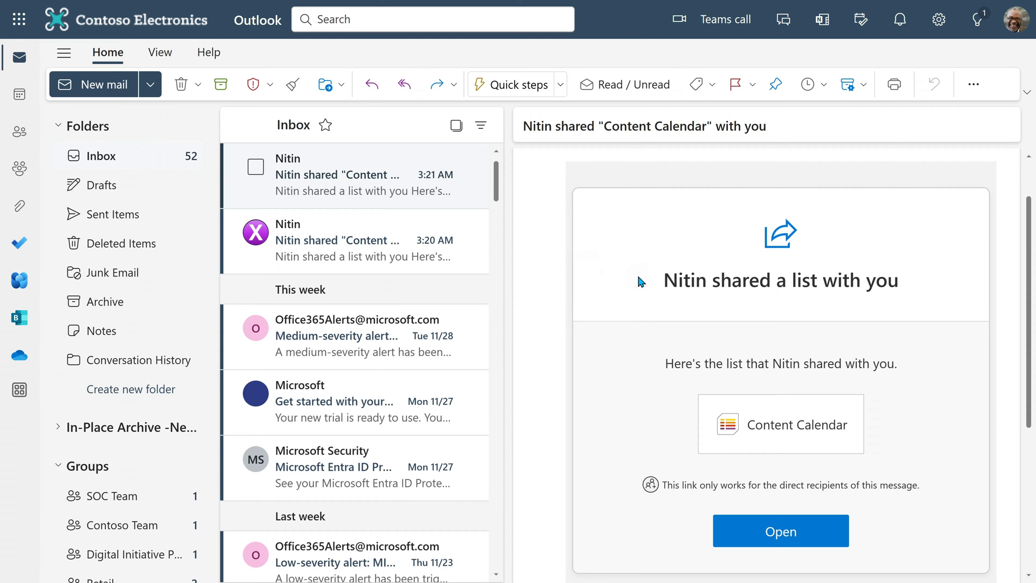
click(838, 404)
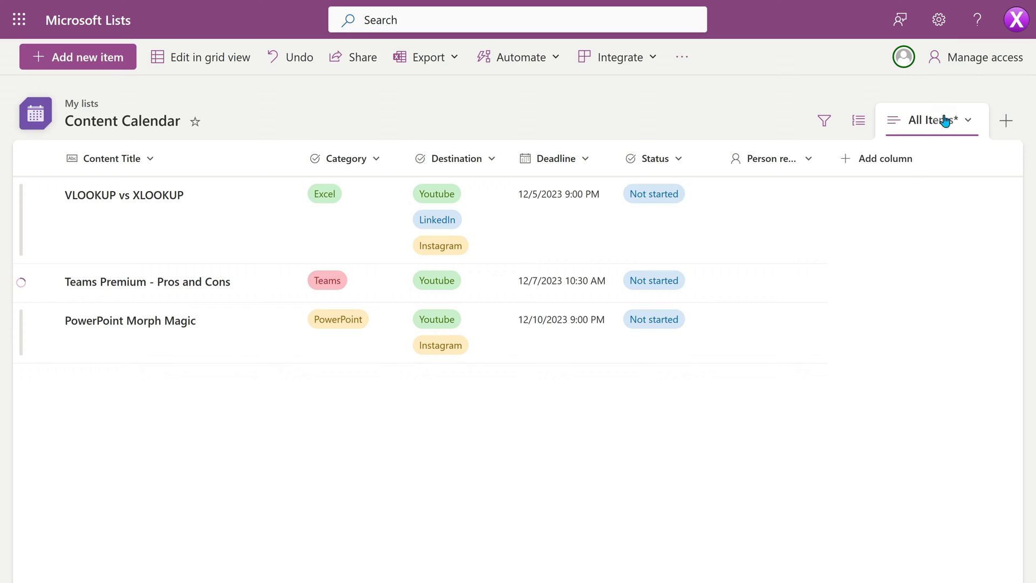
In the list's advanced settings, limit both read access and create and edit access to items created by the user
click(939, 20)
click(797, 153)
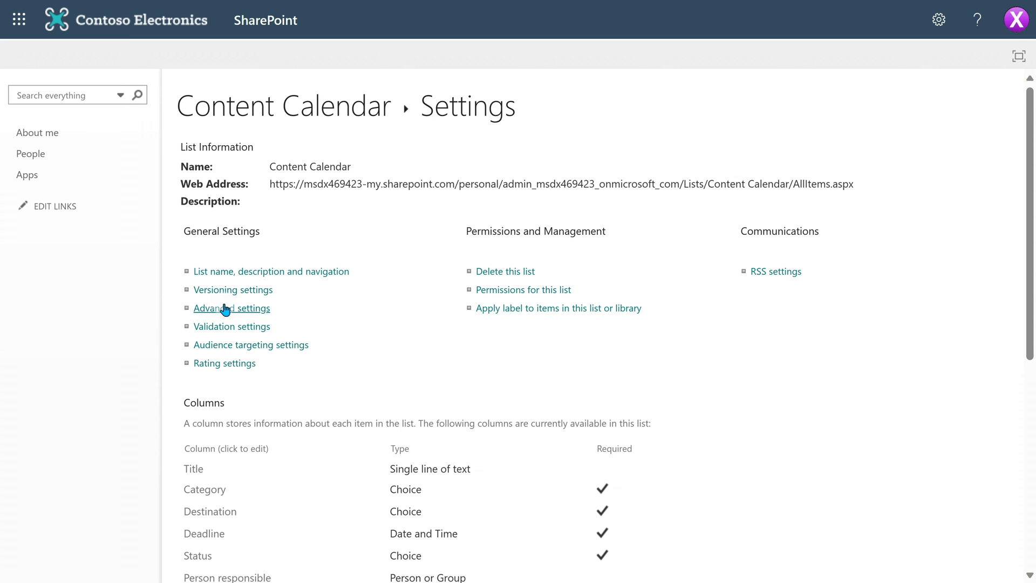
click(225, 309)
scroll(533, 296, down, 3)
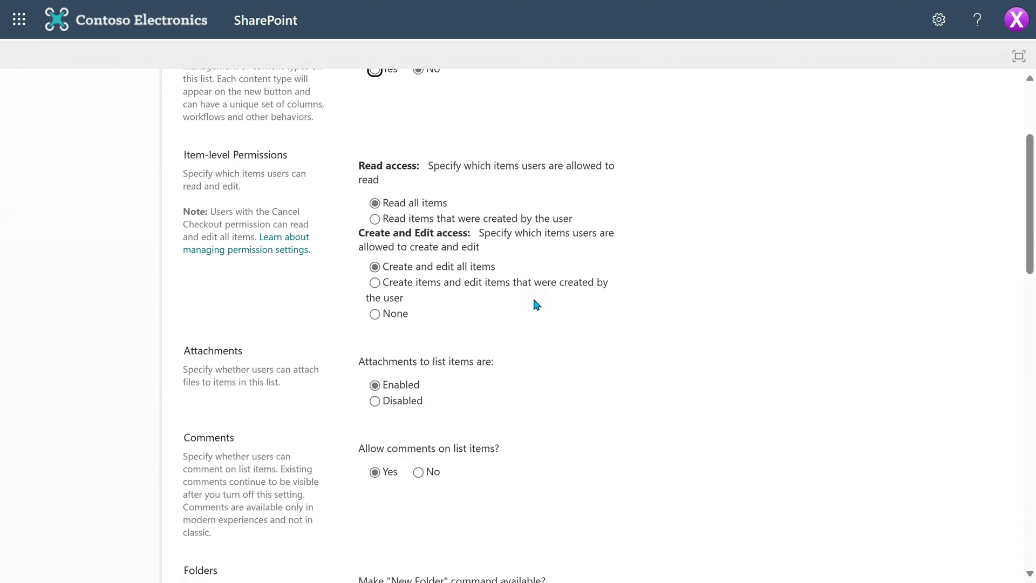
scroll(534, 300, up, 1)
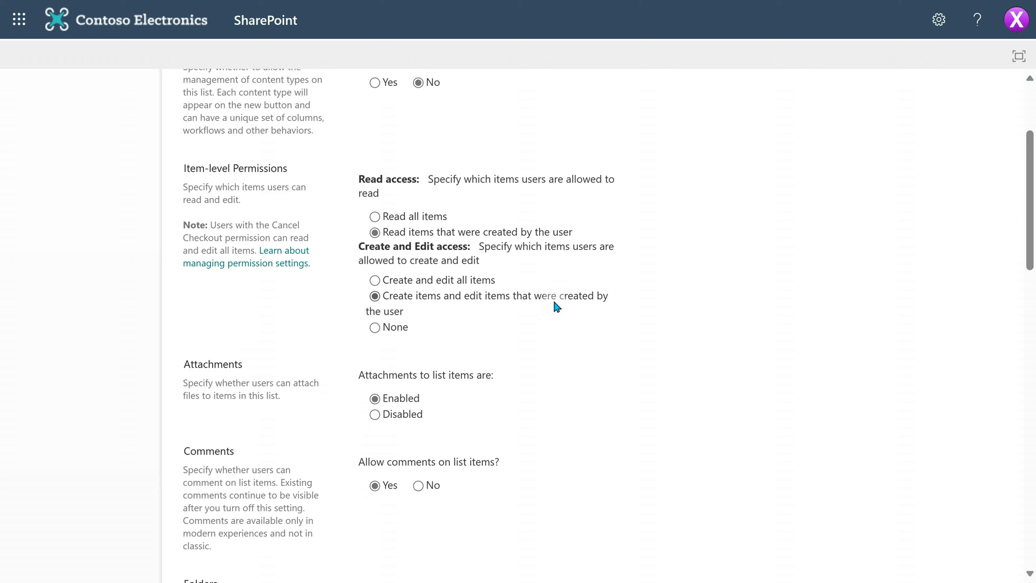
scroll(631, 364, down, 20)
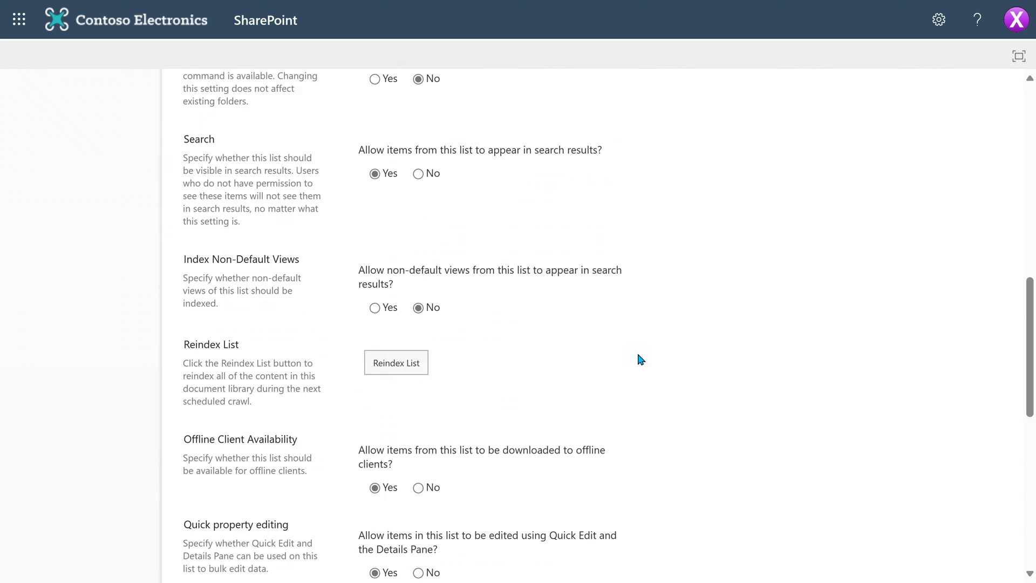
click(550, 507)
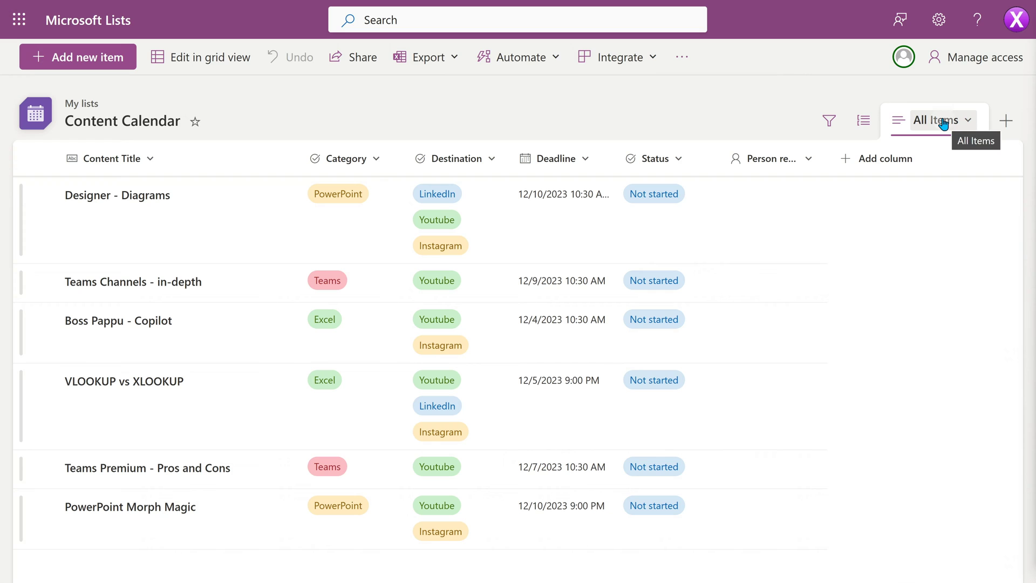
Start a new public view named Calendar and show it as a calendar
click(1006, 121)
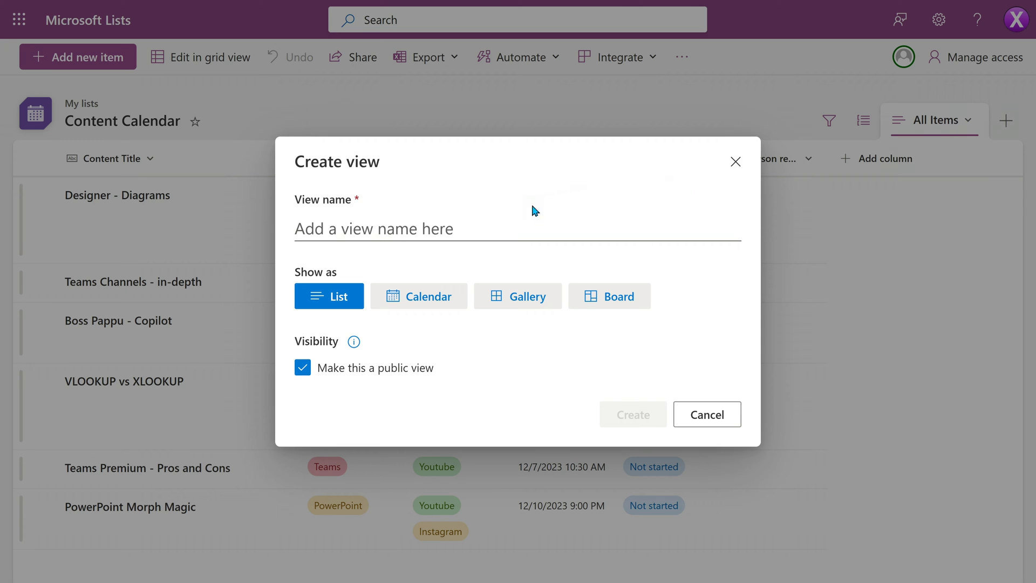
click(437, 226)
text(Calendar)
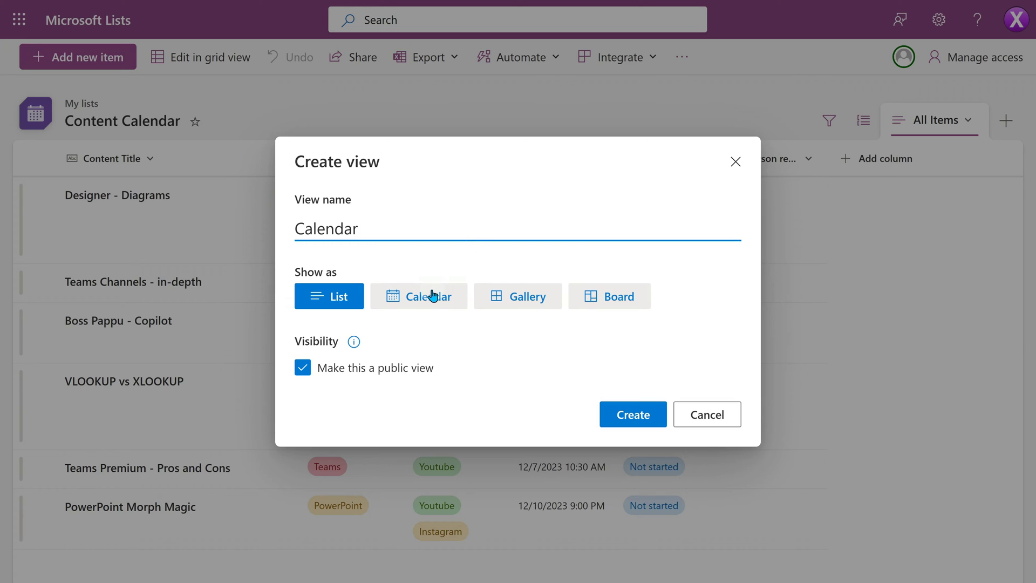
click(424, 300)
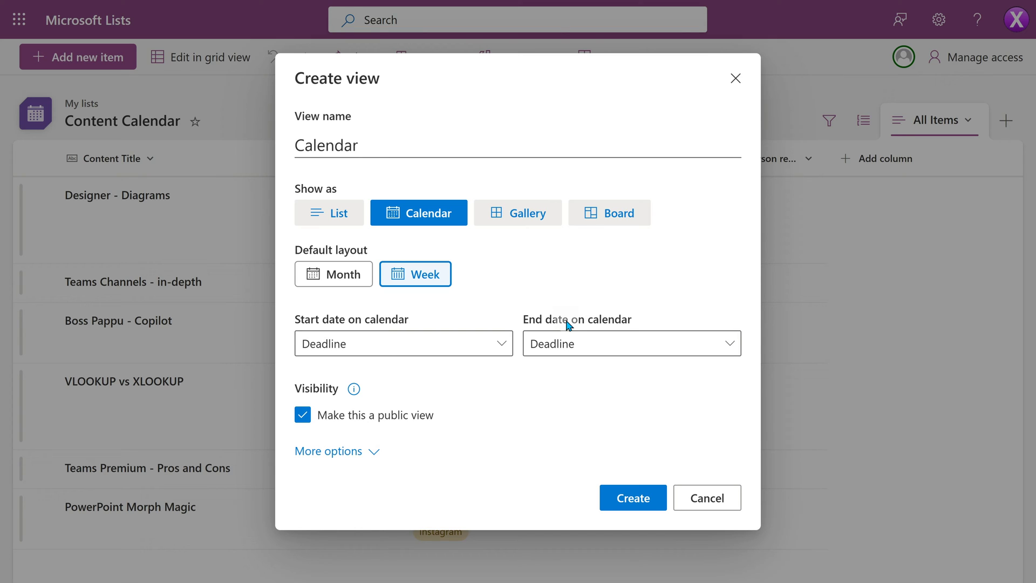
Use Deadline as the calendar's start date, choose the Month default layout, and create the view
click(379, 351)
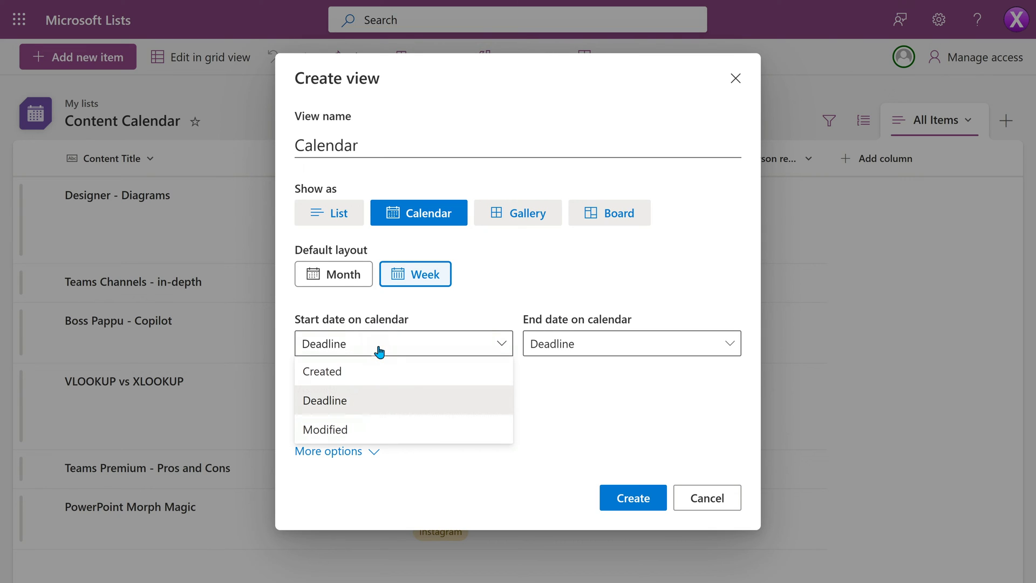
click(369, 404)
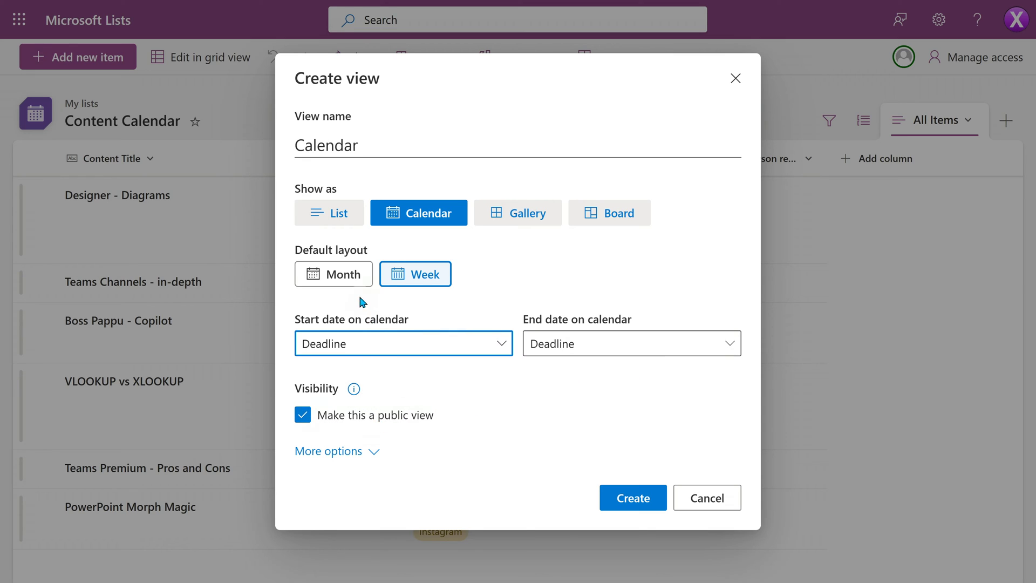
click(345, 278)
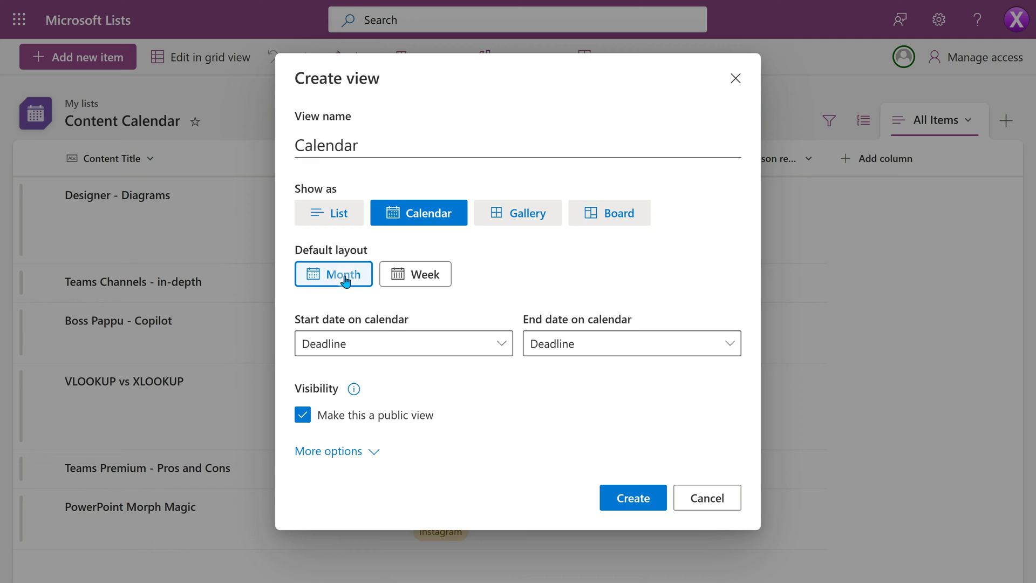
click(662, 497)
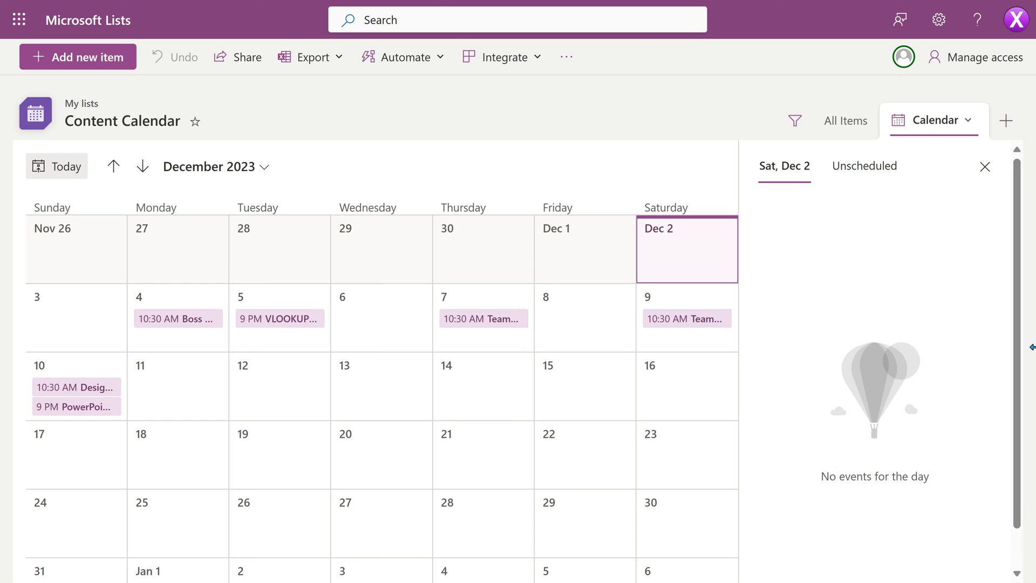
Switch to the All Items view and back to the Calendar view
click(846, 131)
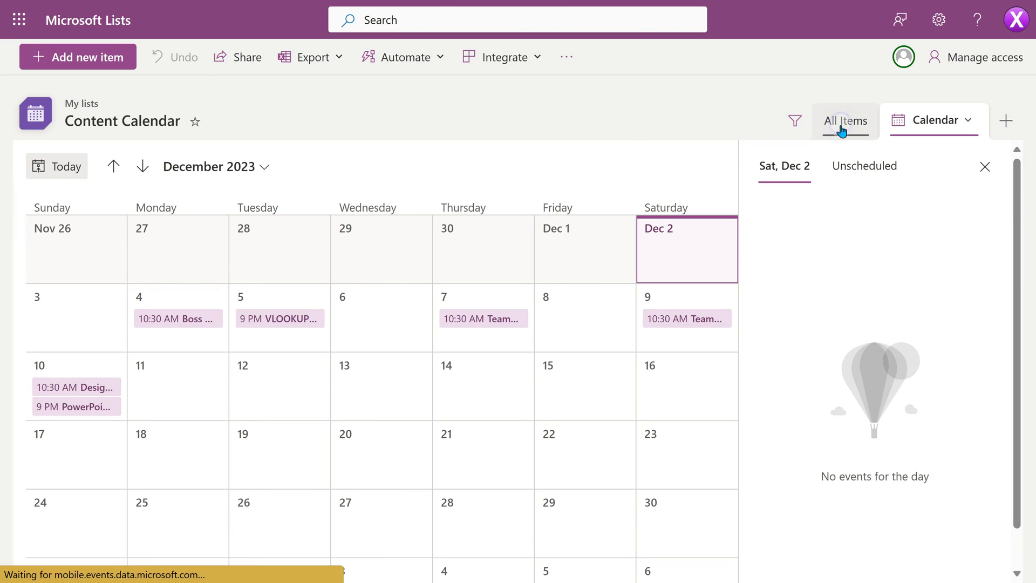
click(949, 130)
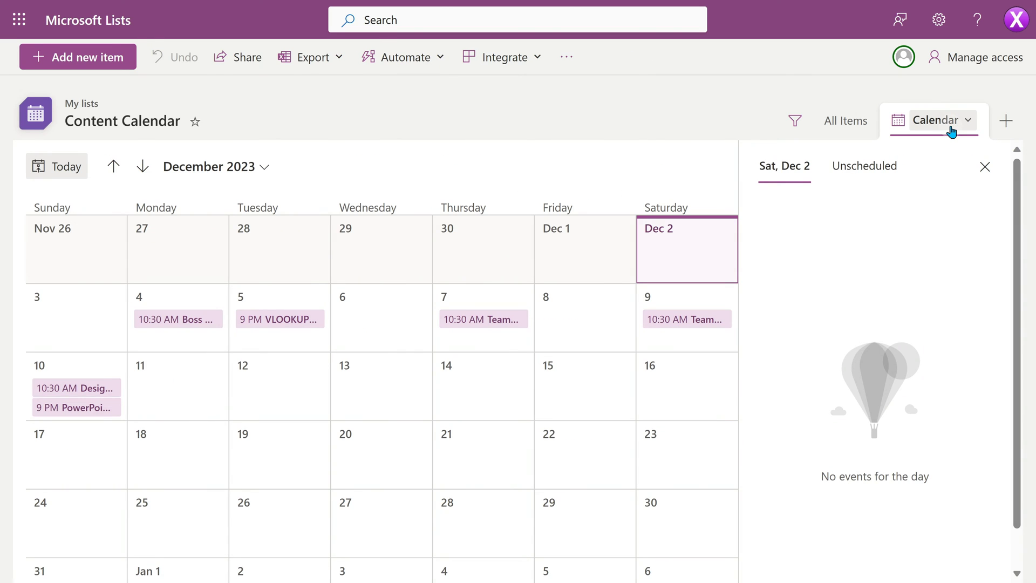